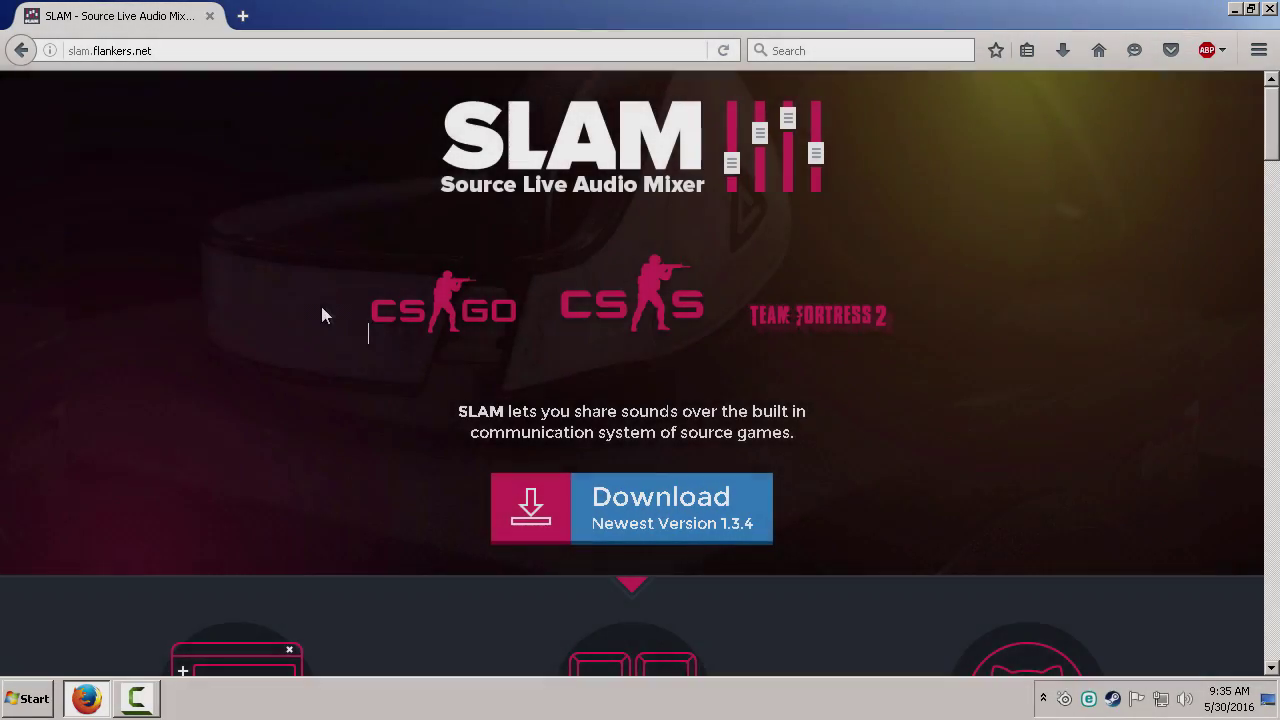
- Download SLAM v1.3.4 from slam.flankers.net and open SLAM_v1.3.4.zip in WinRAR
scroll(321, 315, down, 15)
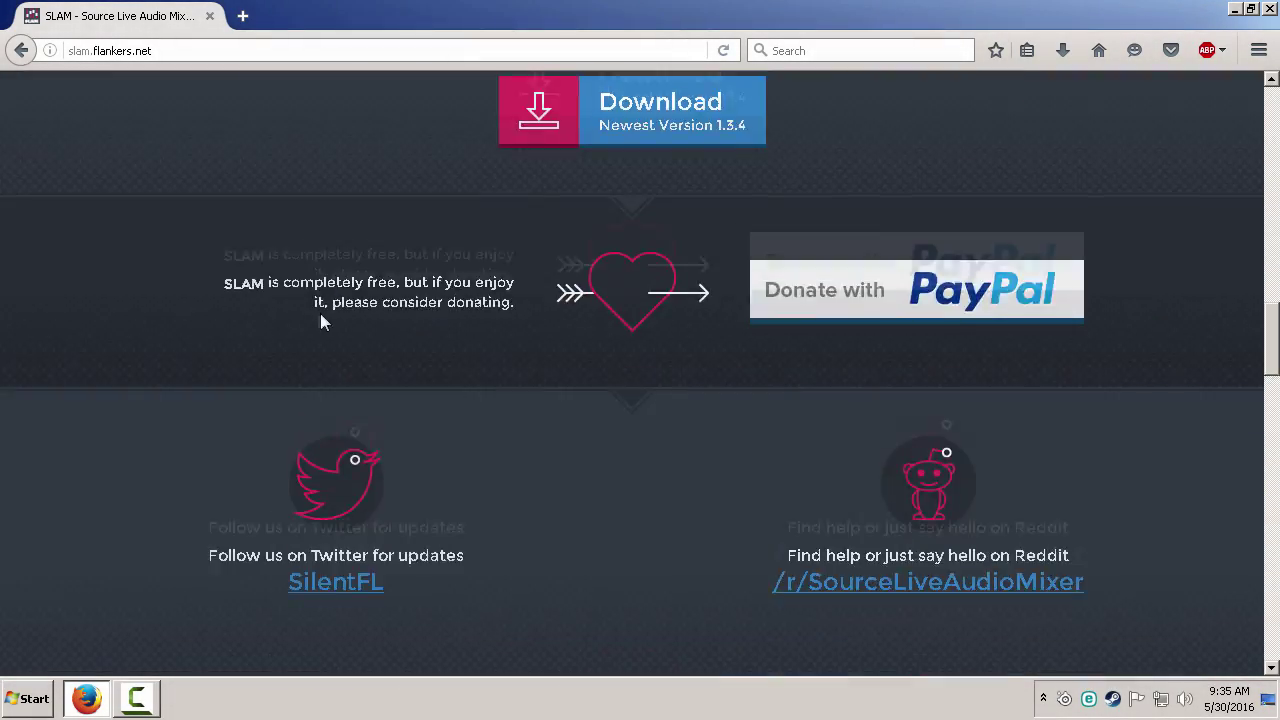
scroll(379, 380, up, 5)
scroll(379, 380, up, 10)
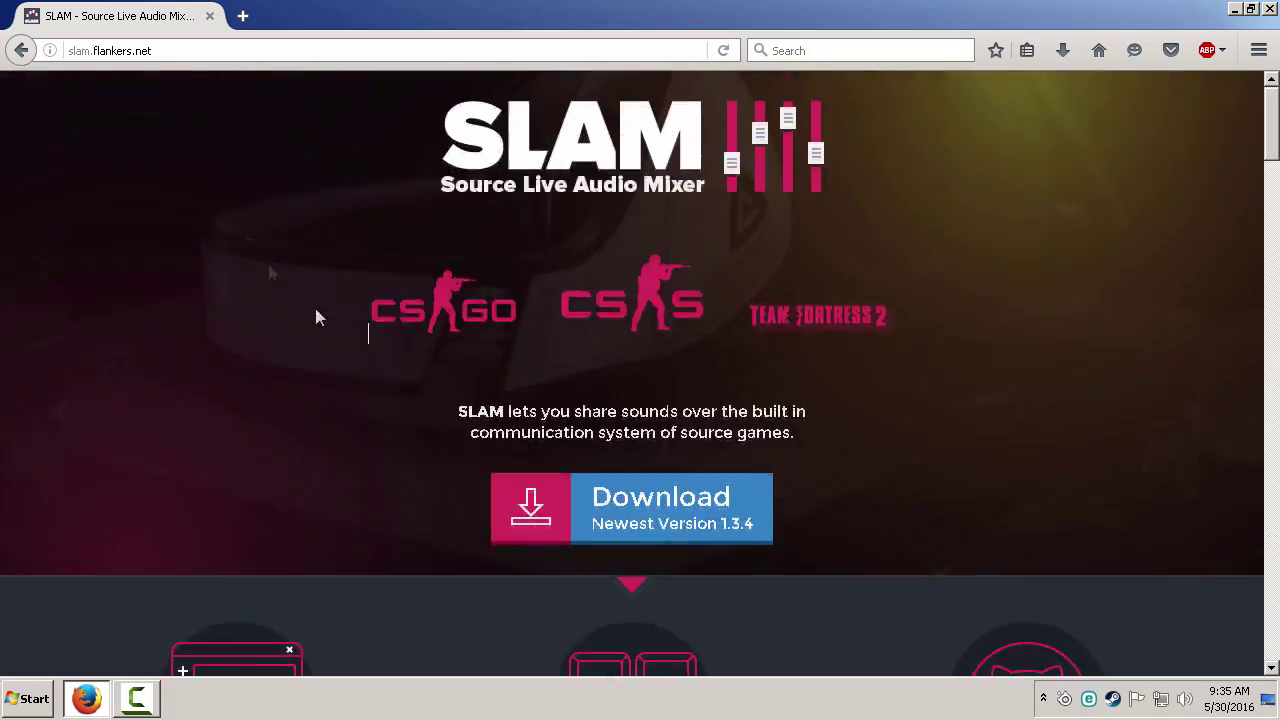
click(540, 505)
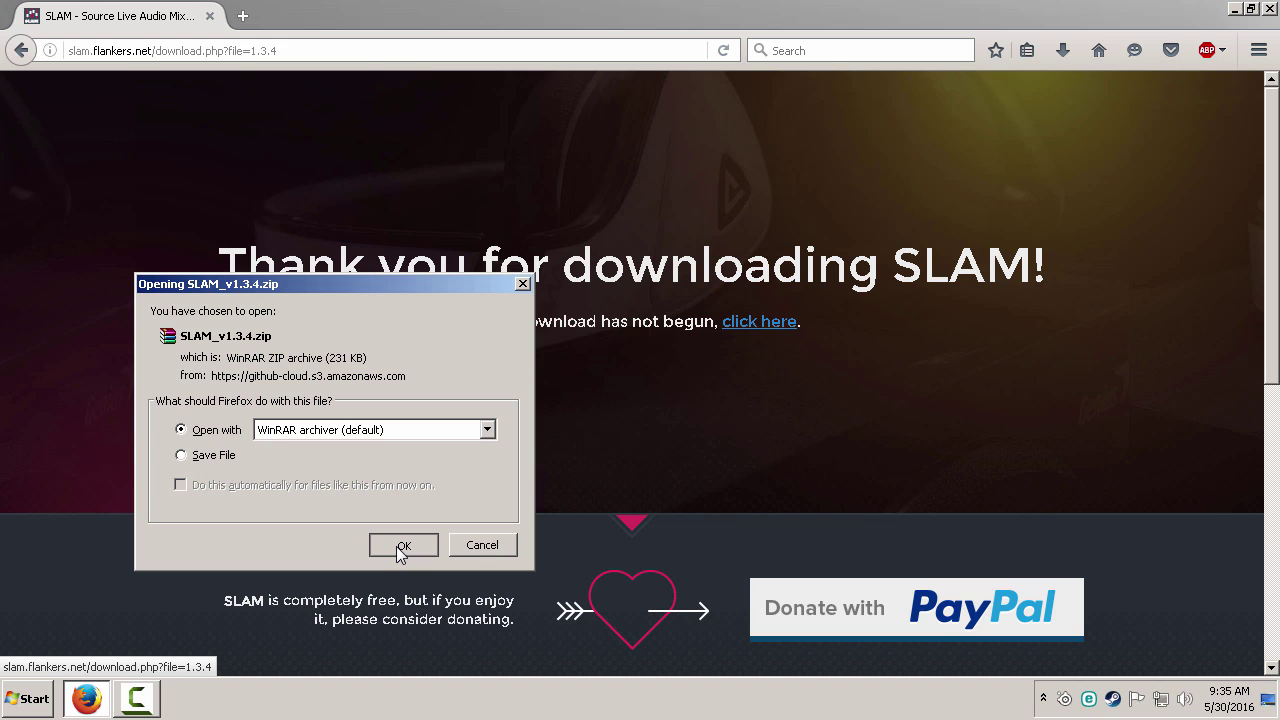
click(398, 546)
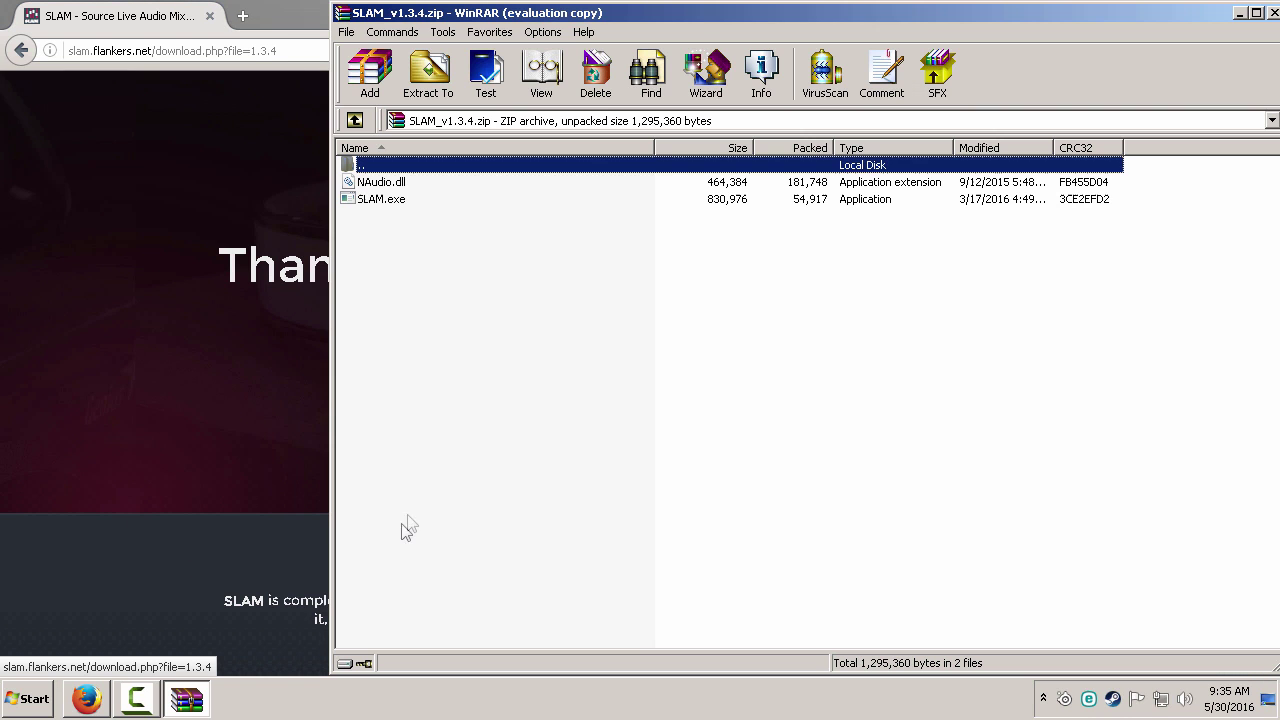
- Move the WinRAR window aside and create a new desktop folder named Slam
double_click(1120, 14)
click(1243, 12)
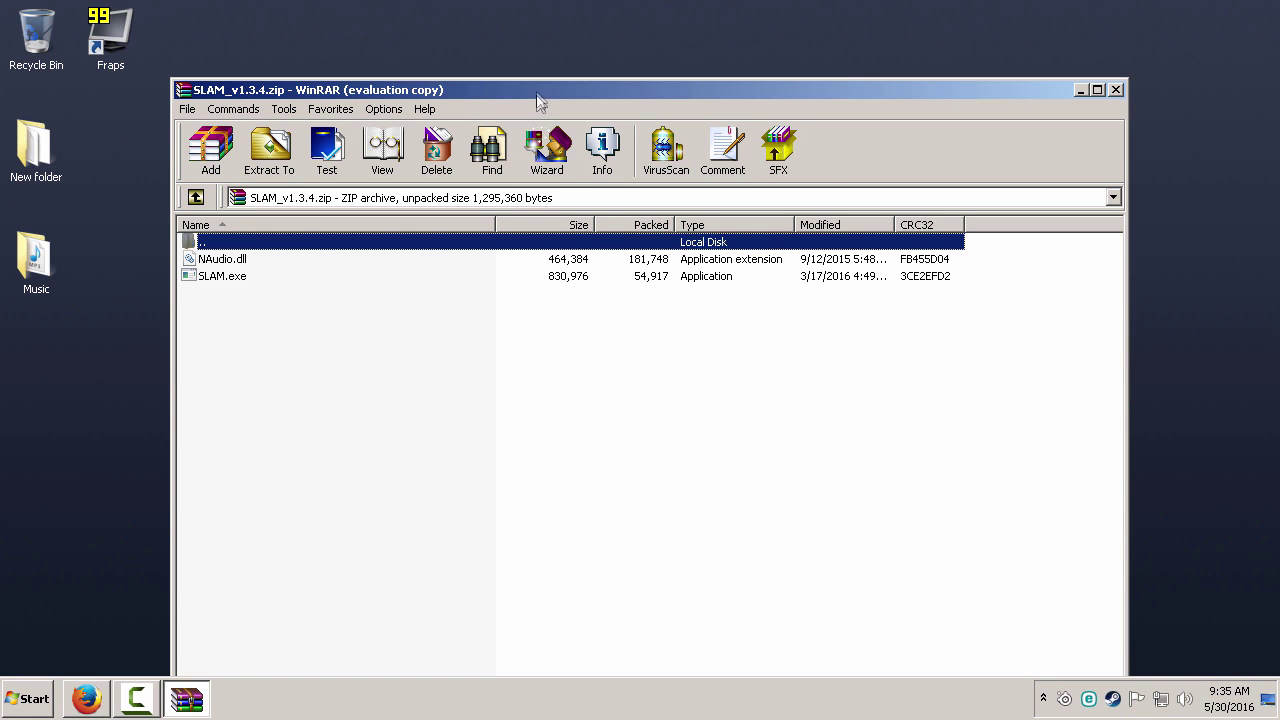
drag(536, 95, 610, 82)
right_click(77, 343)
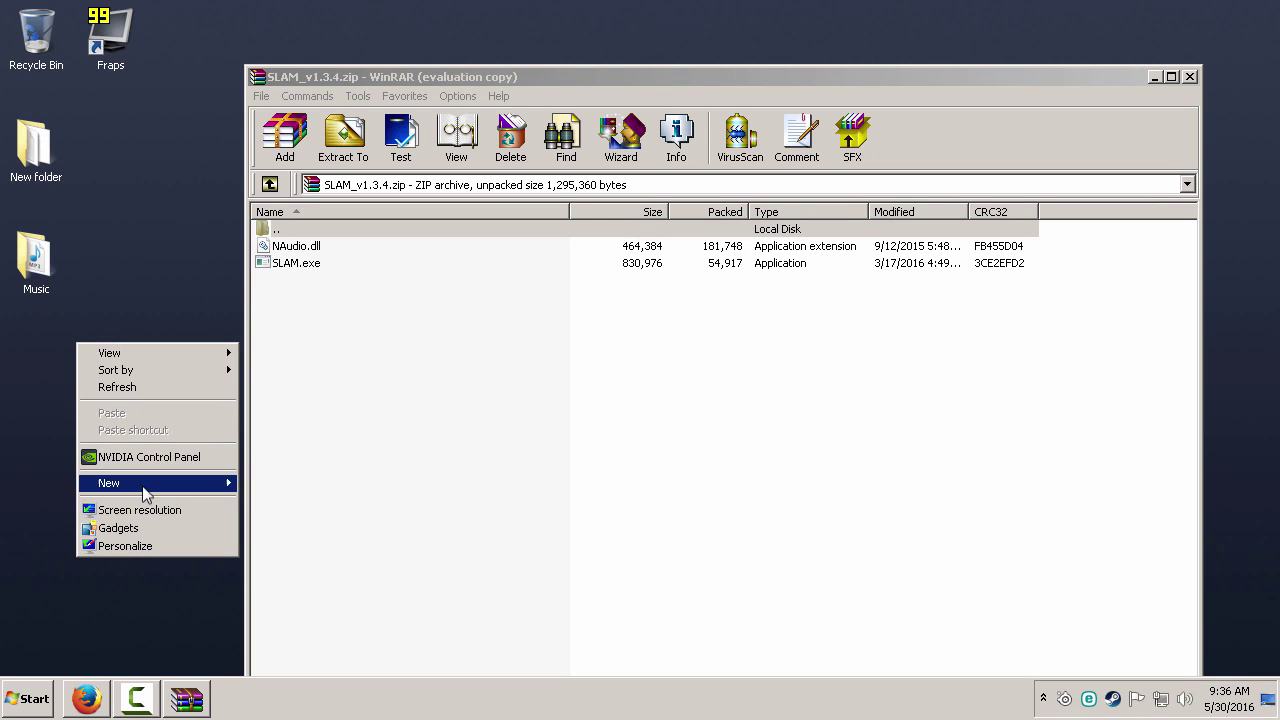
mouse_move(145, 485)
click(262, 484)
text(Slam)
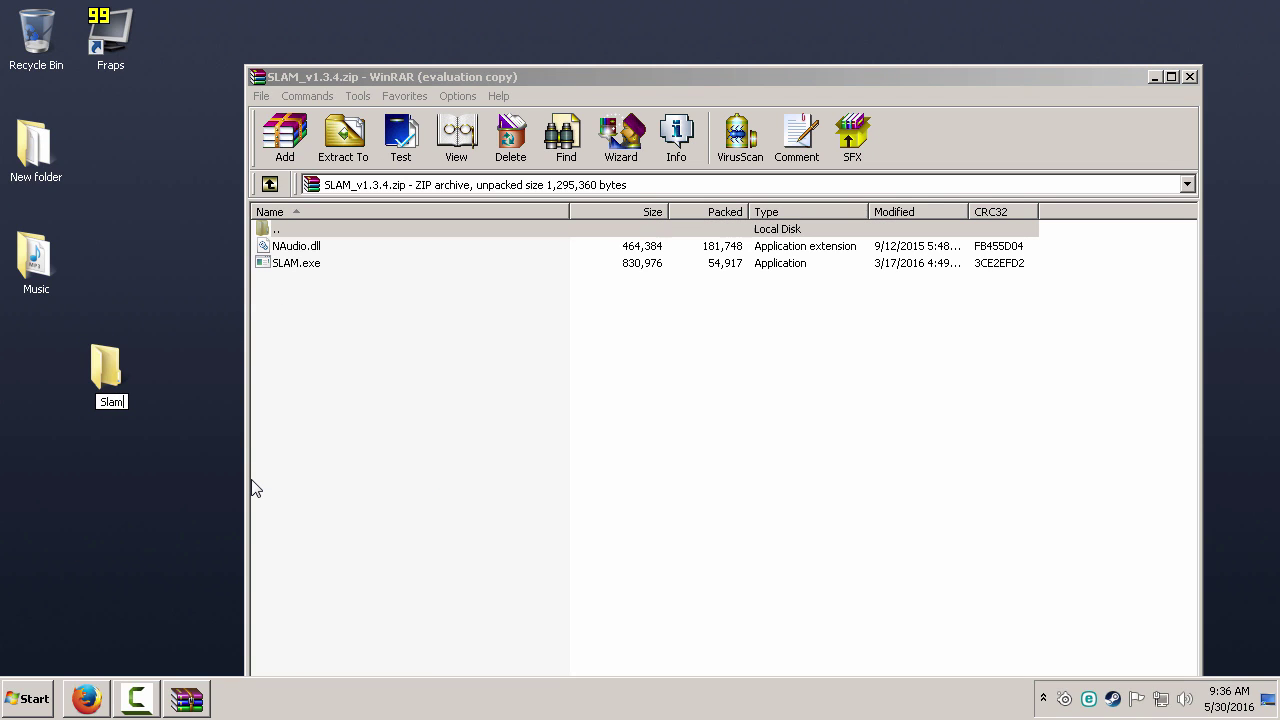
key(Return)
- Put NAudio.dll and SLAM.exe into the Slam folder, close WinRAR, and launch SLAM.exe
drag(105, 368, 36, 368)
mouse_move(405, 385)
mouse_down()
mouse_move(337, 271)
mouse_move(387, 270)
mouse_move(45, 368)
mouse_up()
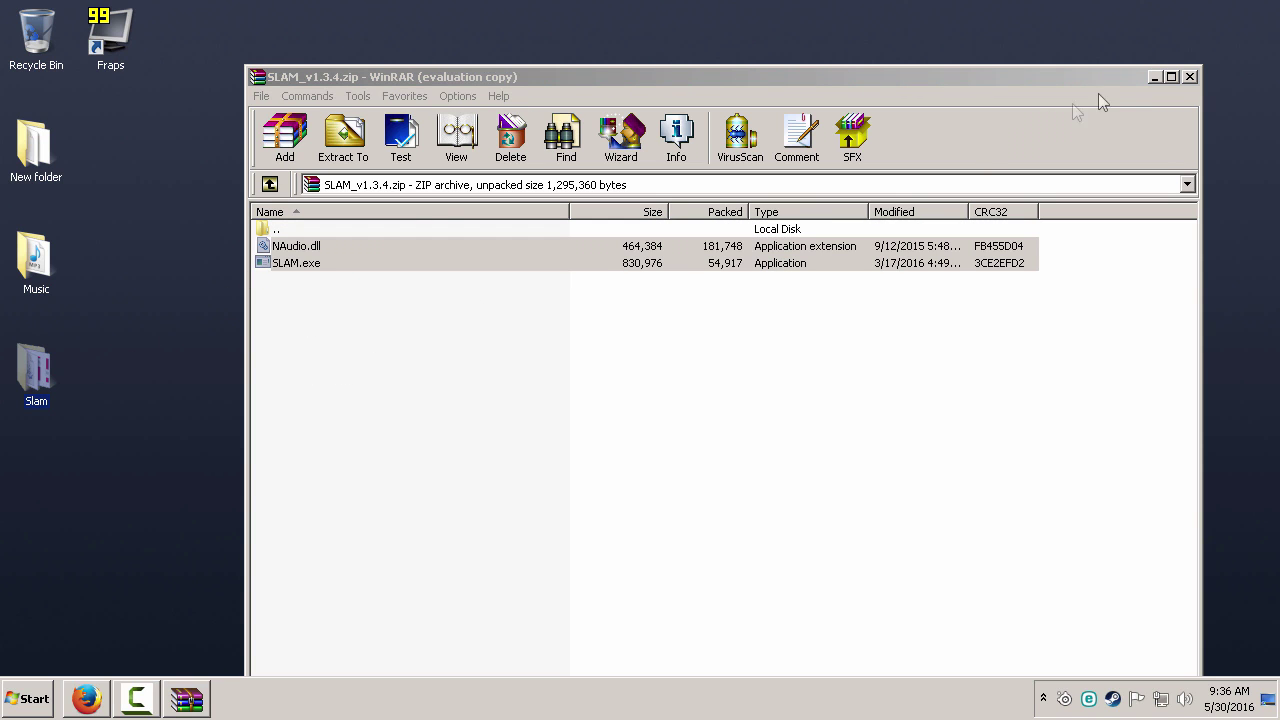
click(1189, 77)
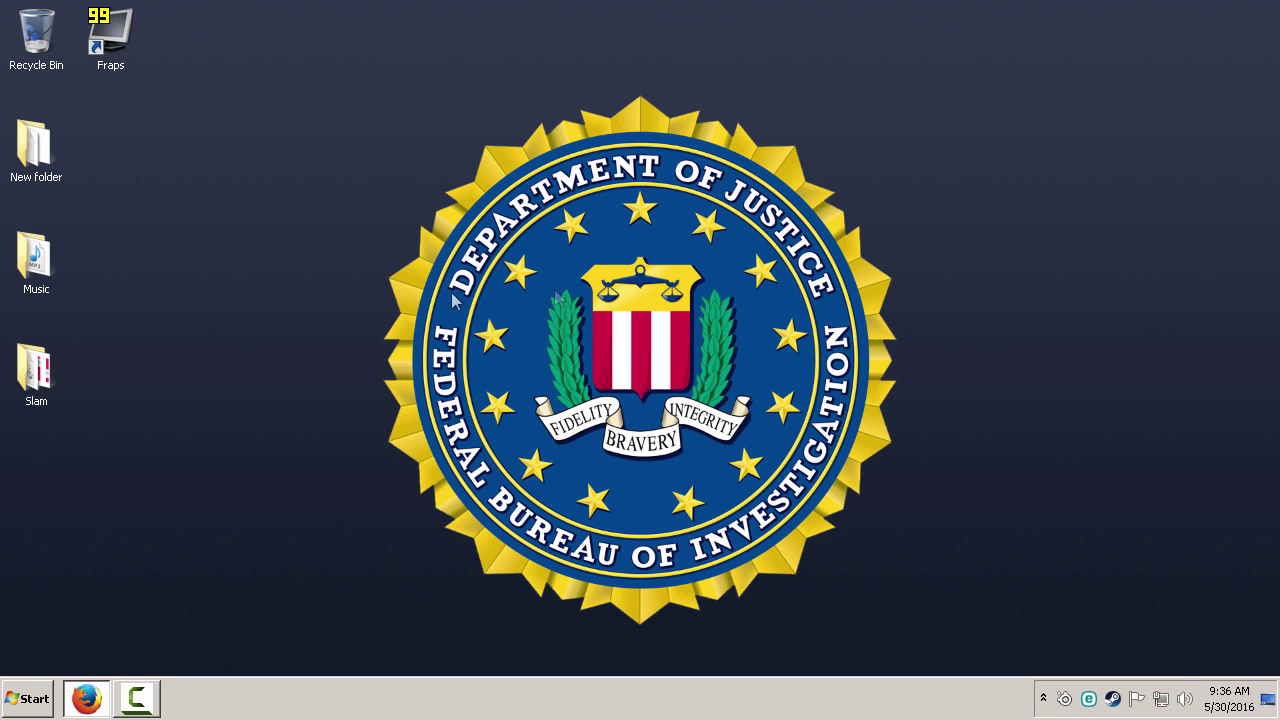
double_click(40, 370)
click(482, 204)
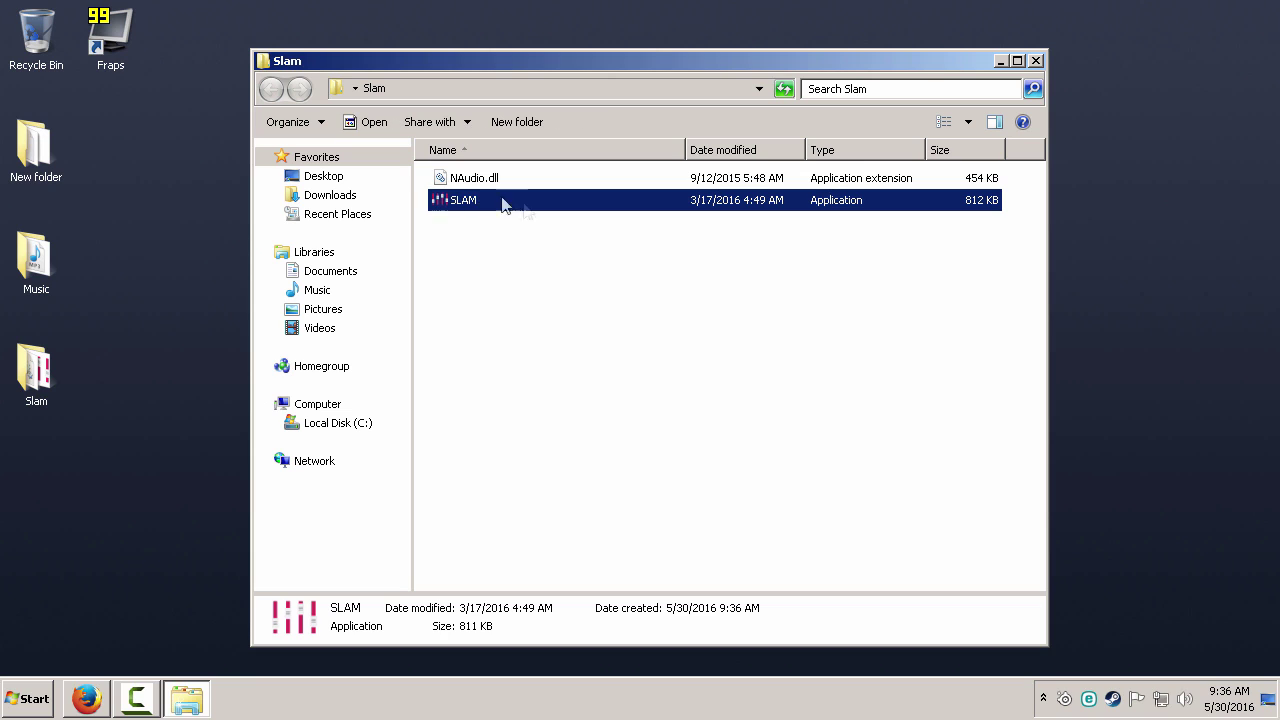
double_click(477, 204)
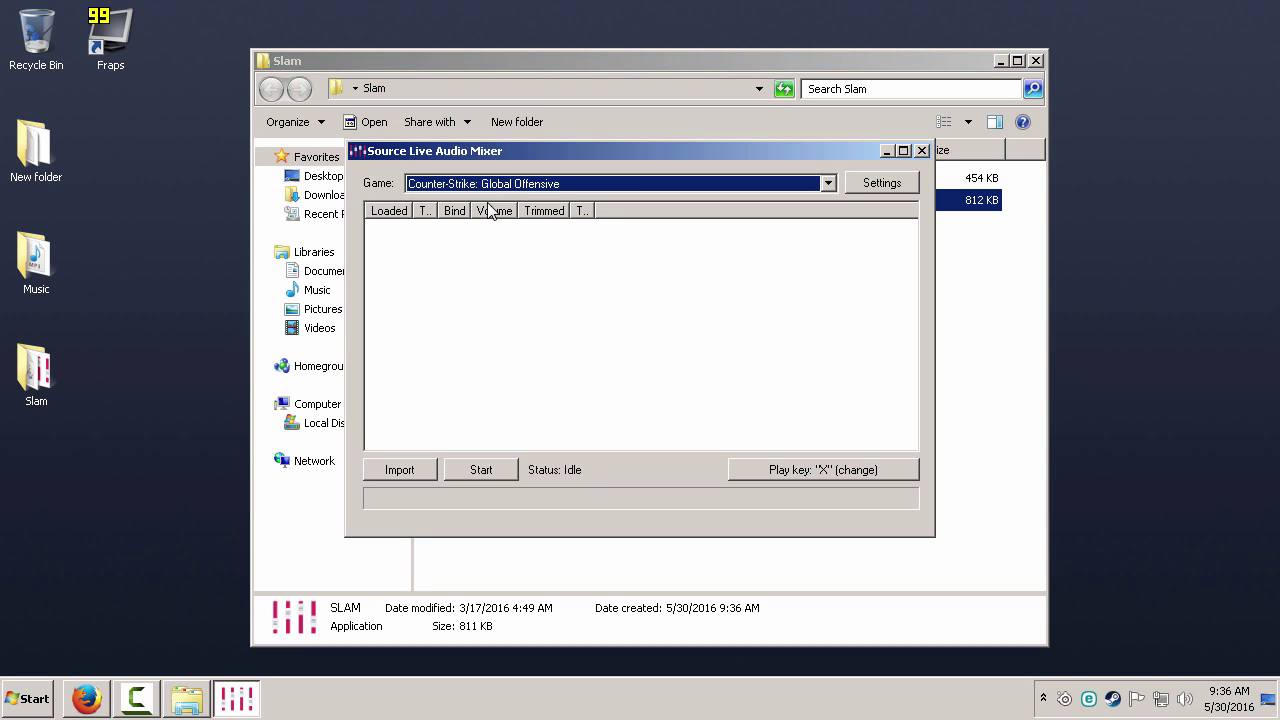
click(497, 182)
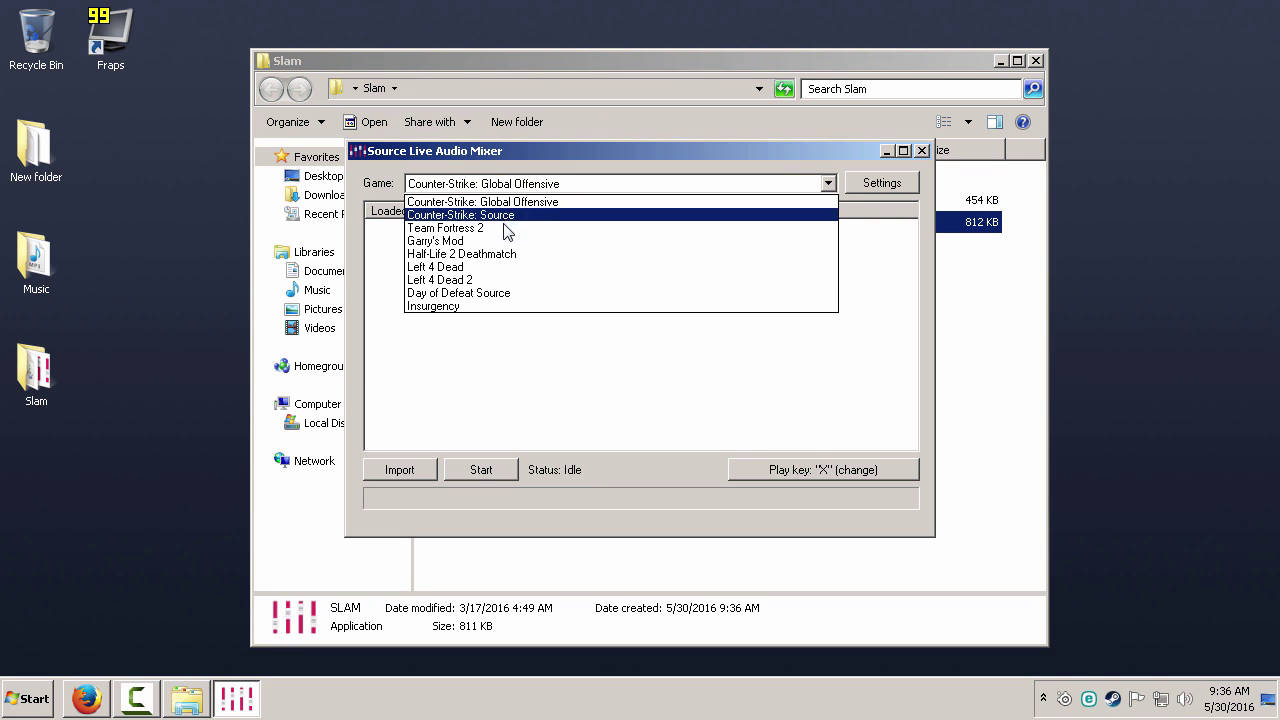
click(505, 204)
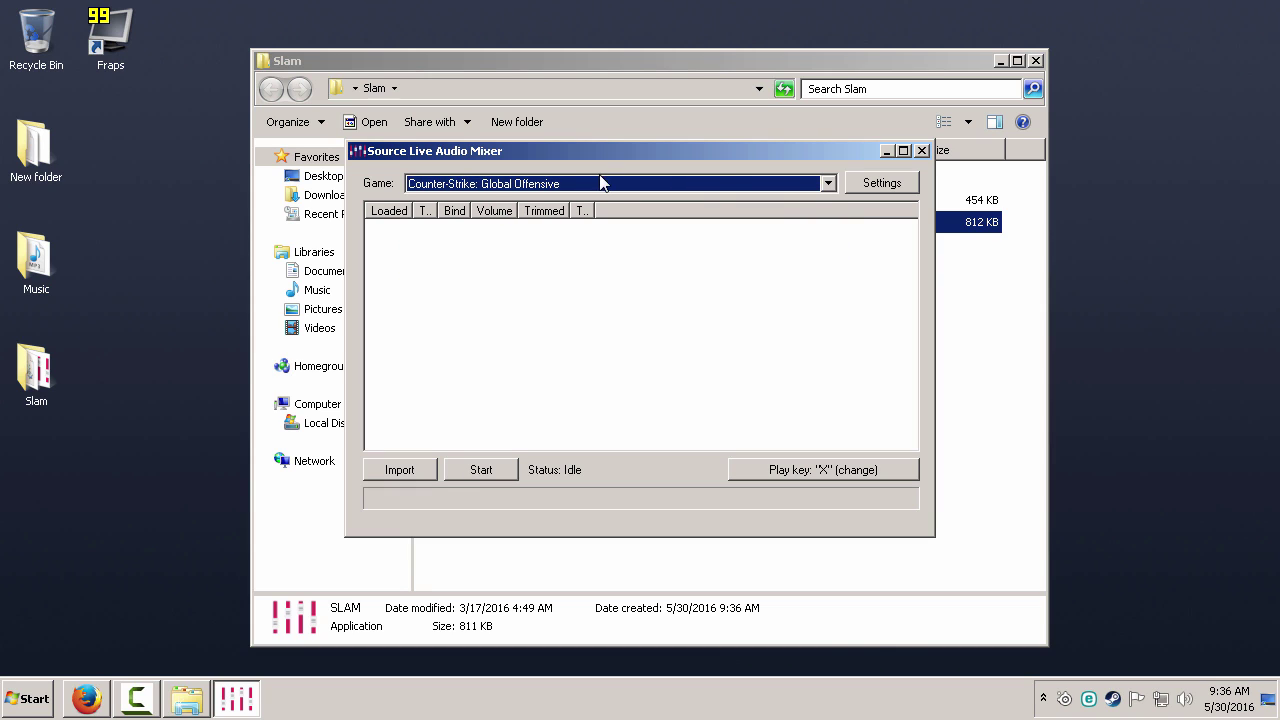
click(866, 187)
click(581, 195)
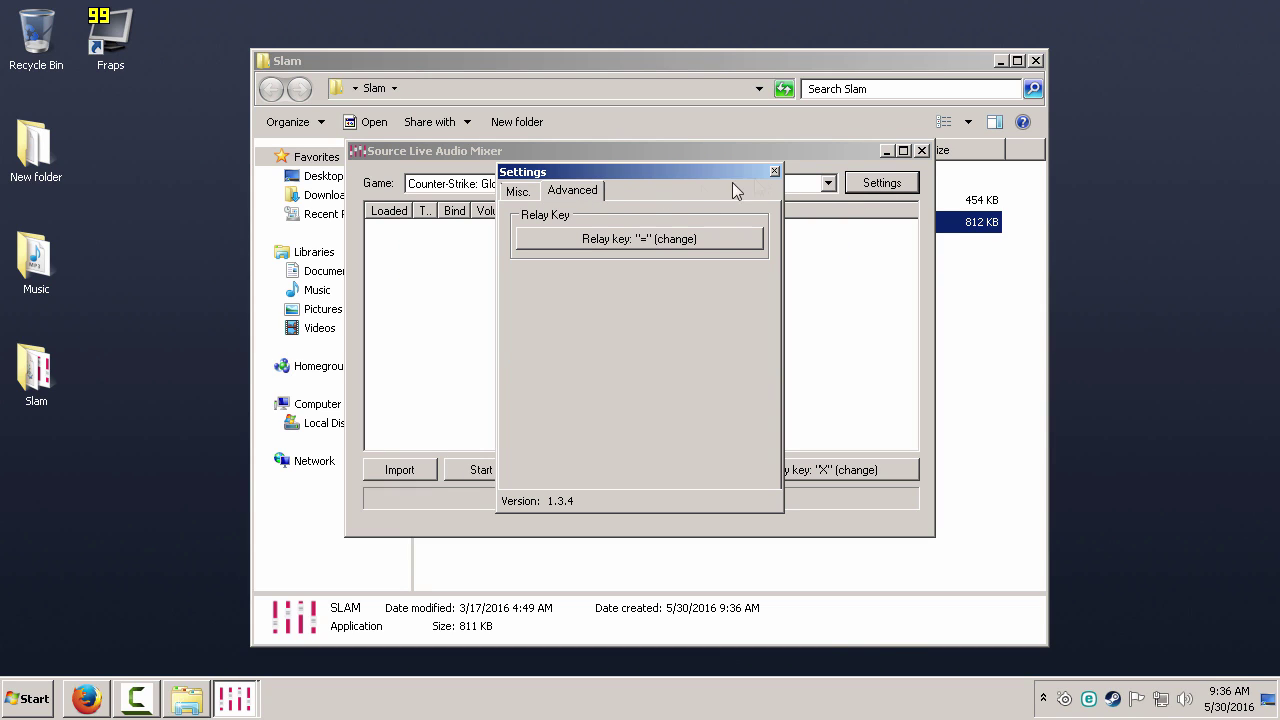
click(775, 171)
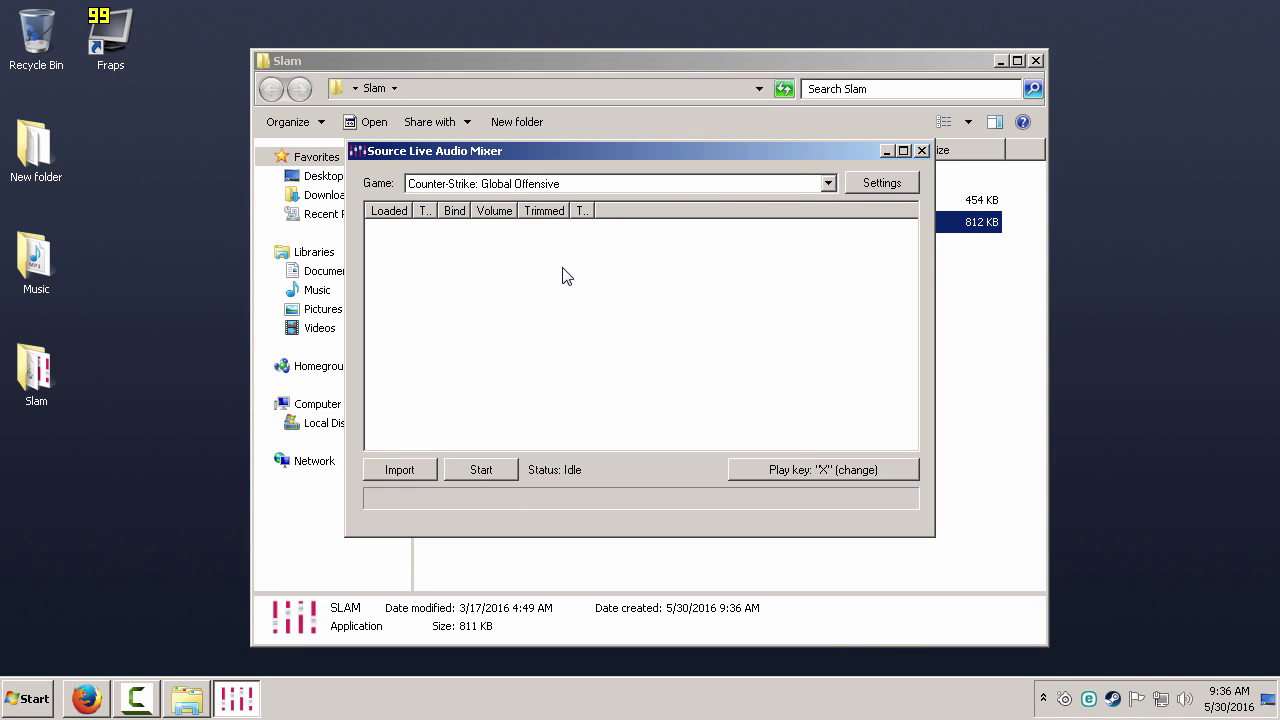
- Import Sandstorm, Riding Solo and Seve from the Music folder and dismiss the conversion notice
click(399, 474)
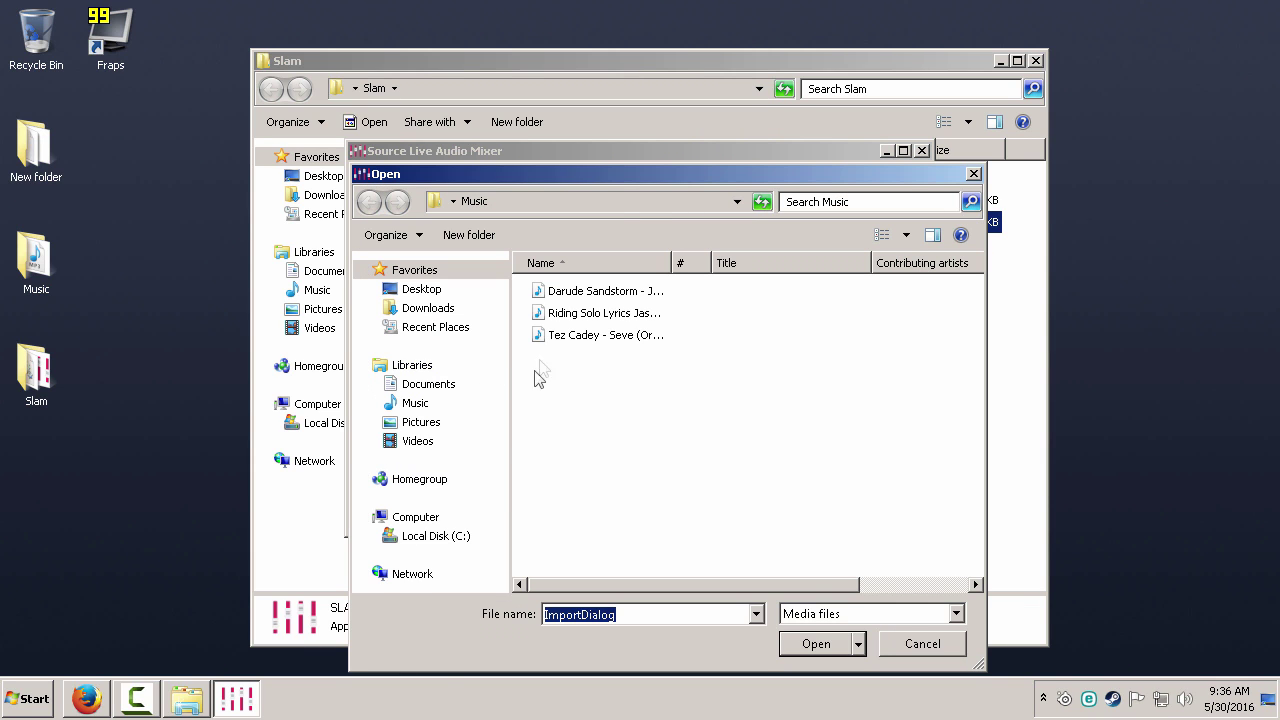
drag(584, 357, 553, 291)
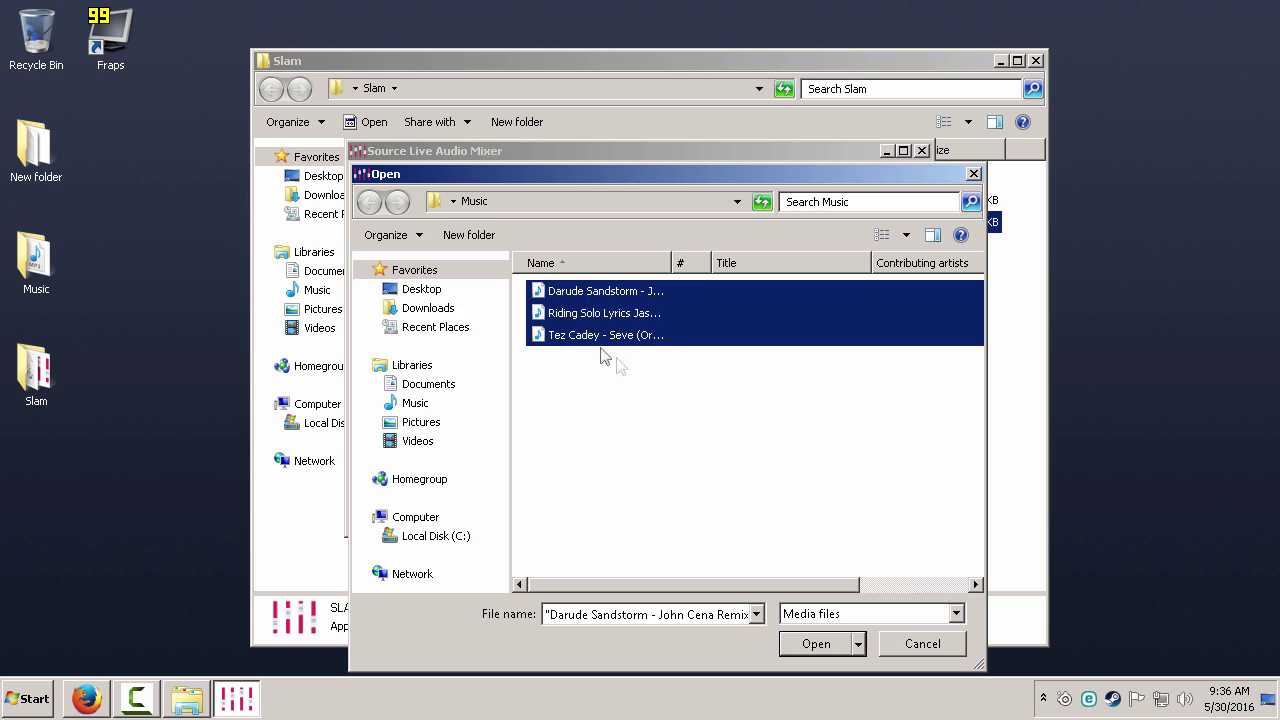
click(805, 646)
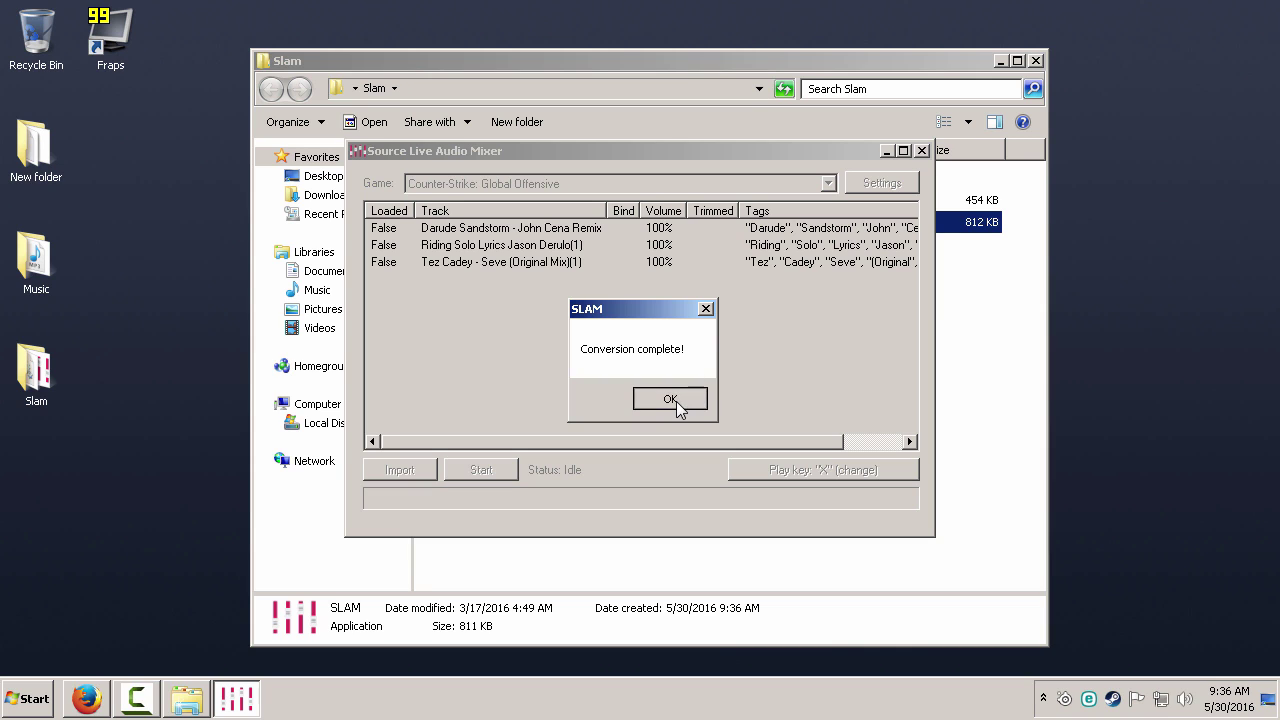
click(676, 401)
- Lower the Darude Sandstorm track's volume from 100% to 90%
click(665, 245)
click(660, 230)
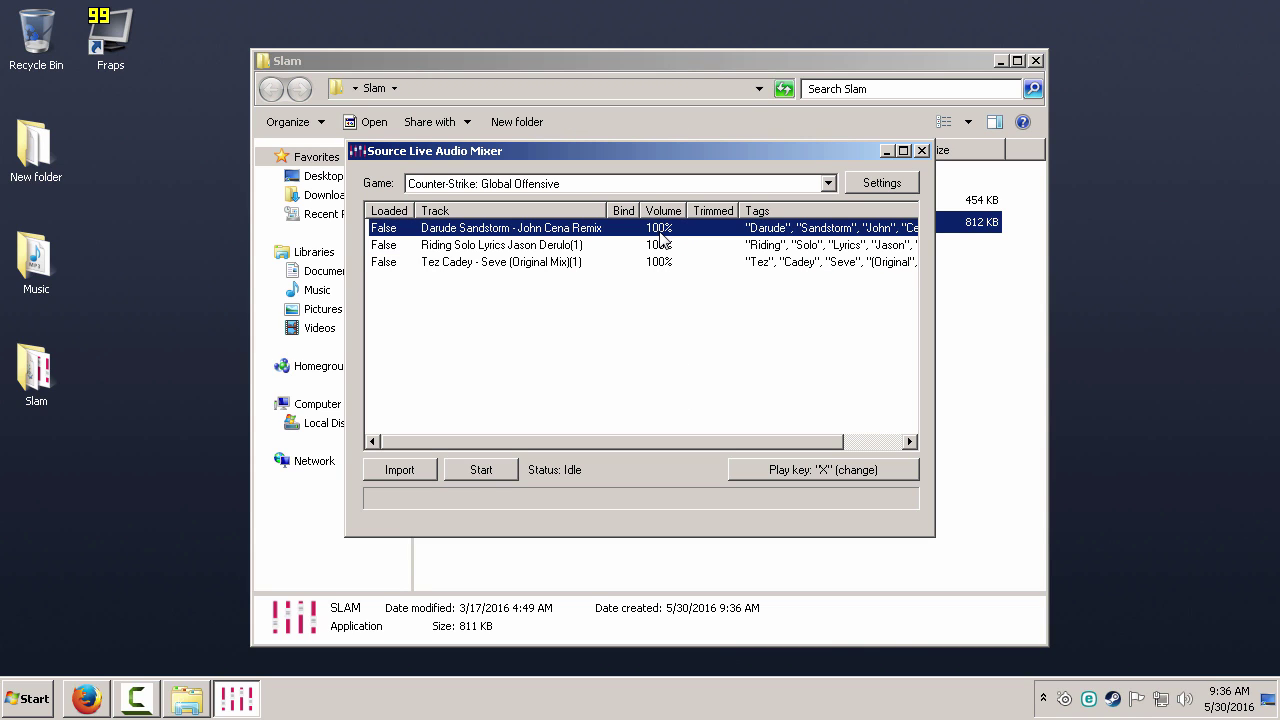
right_click(660, 234)
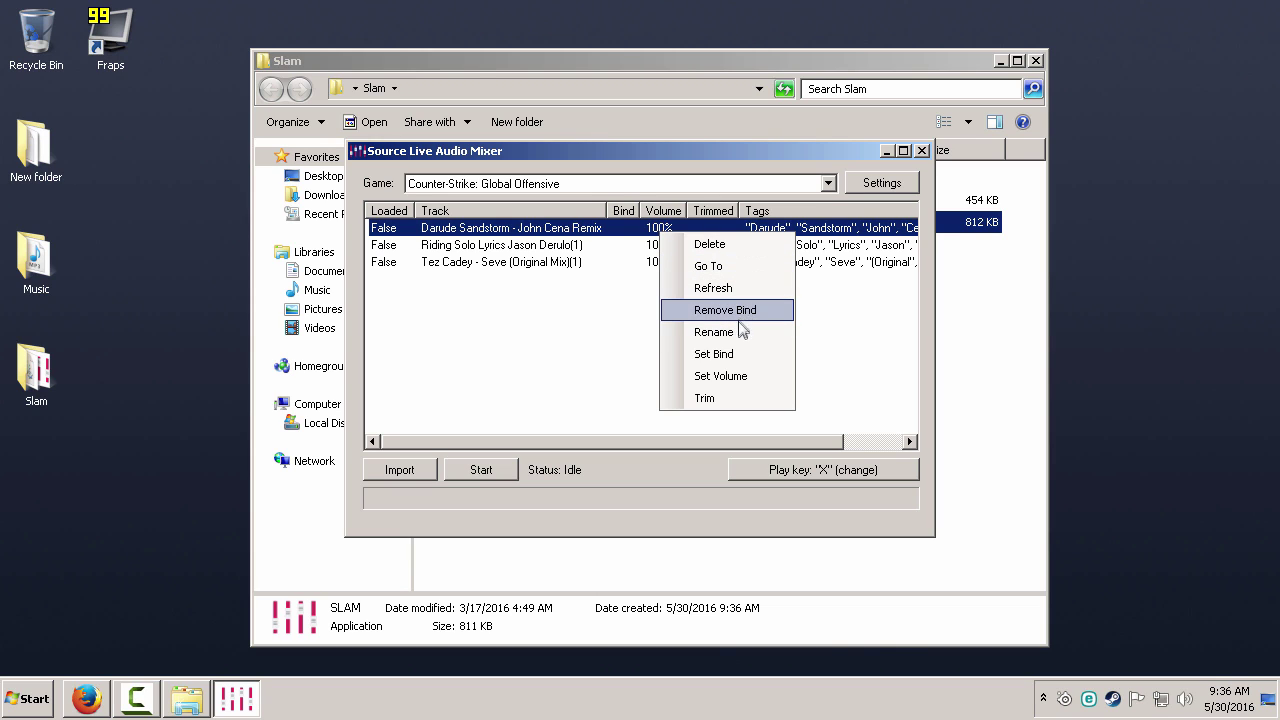
click(735, 376)
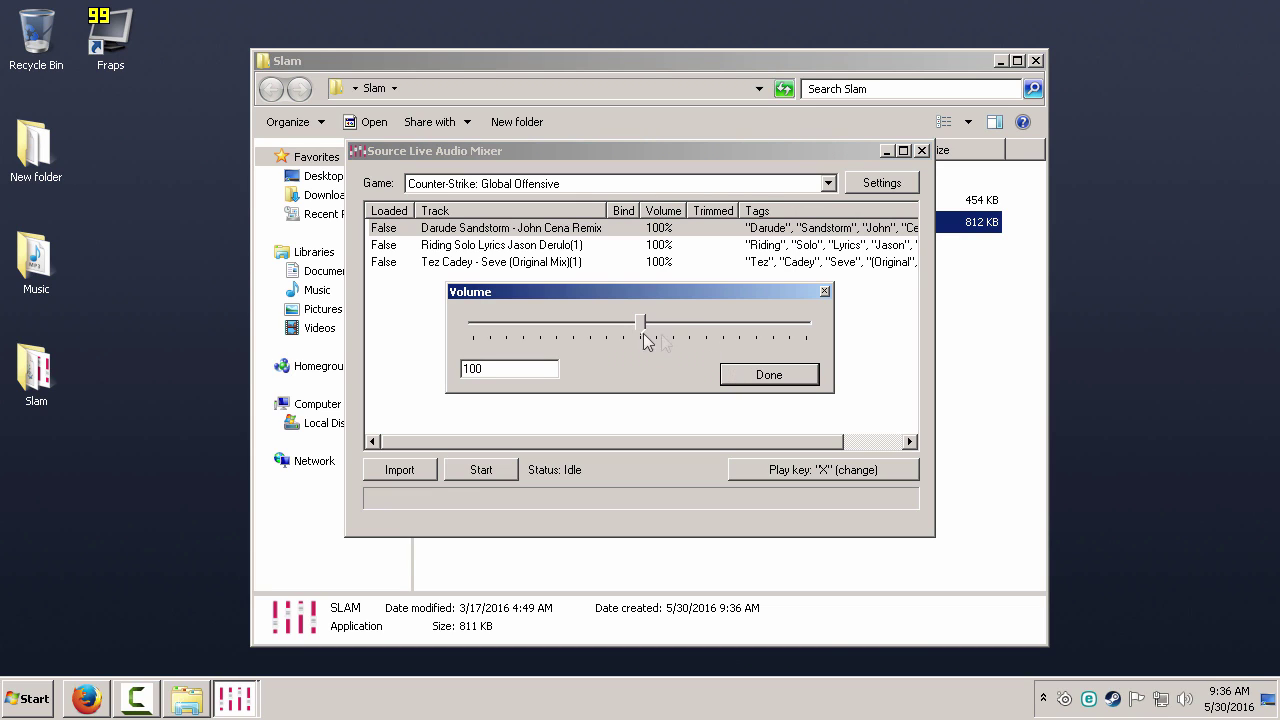
drag(641, 334, 628, 334)
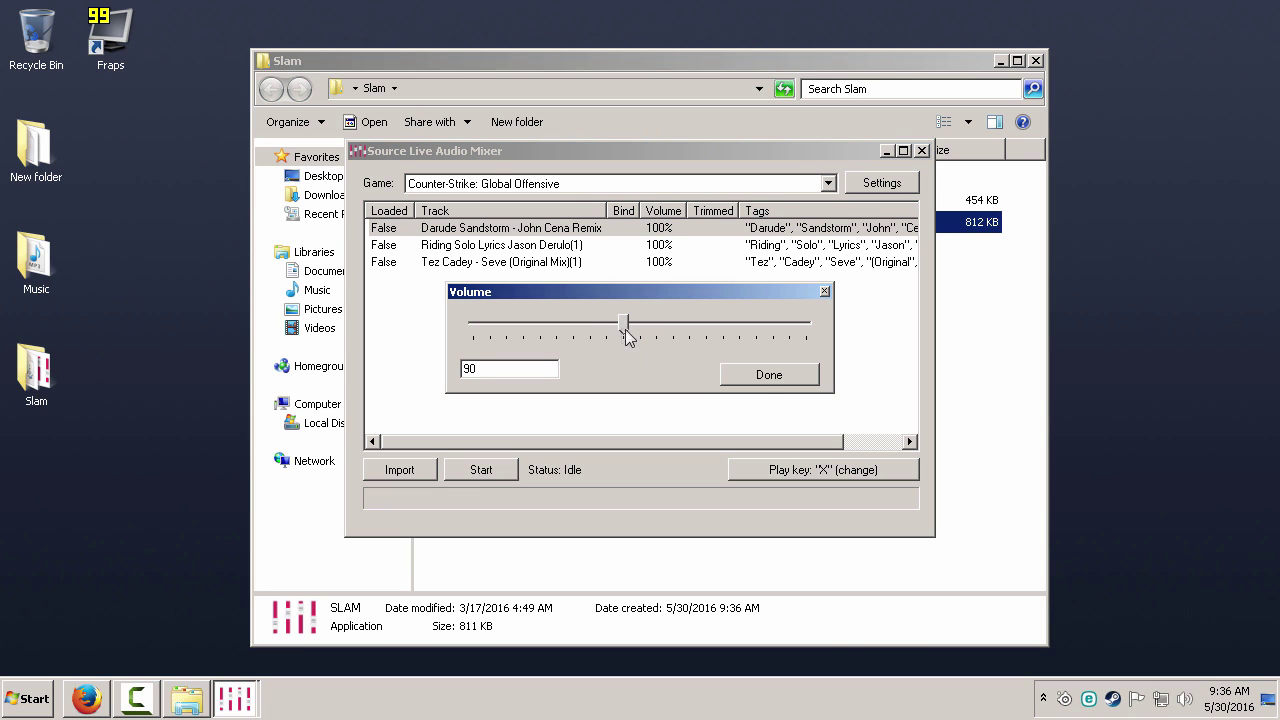
click(766, 375)
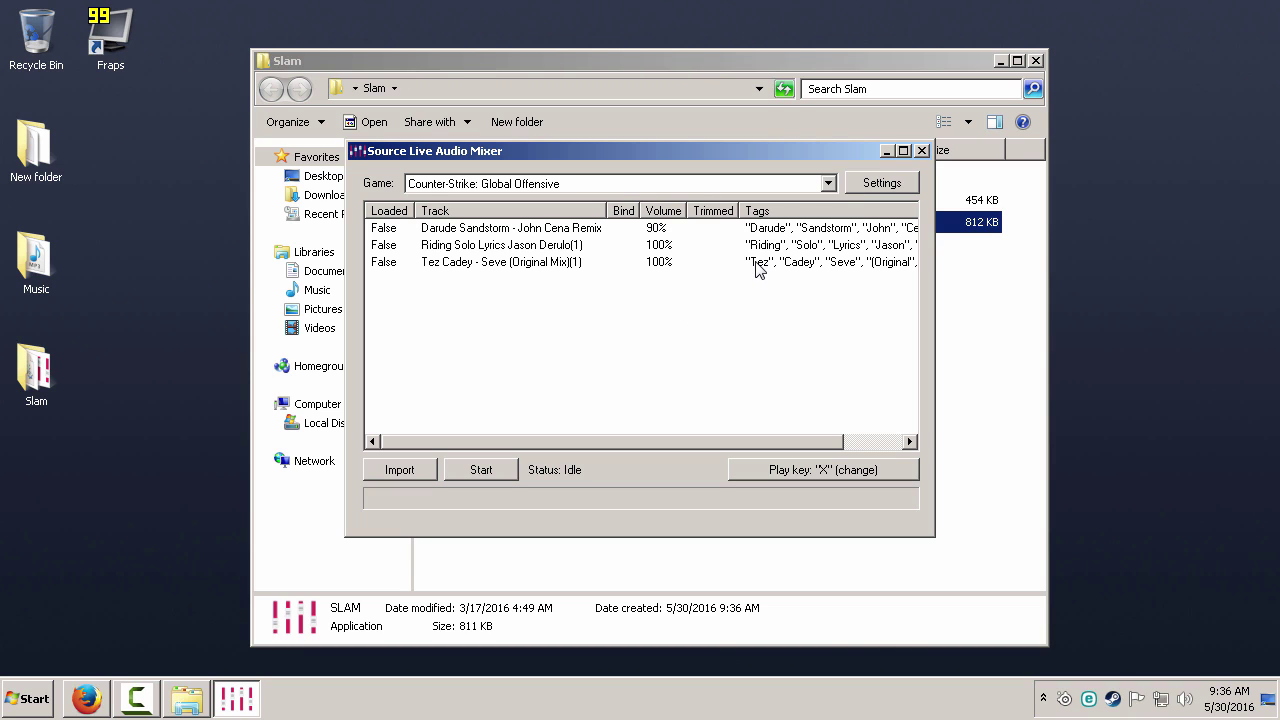
- Change SLAM's play key from X to F4
click(795, 470)
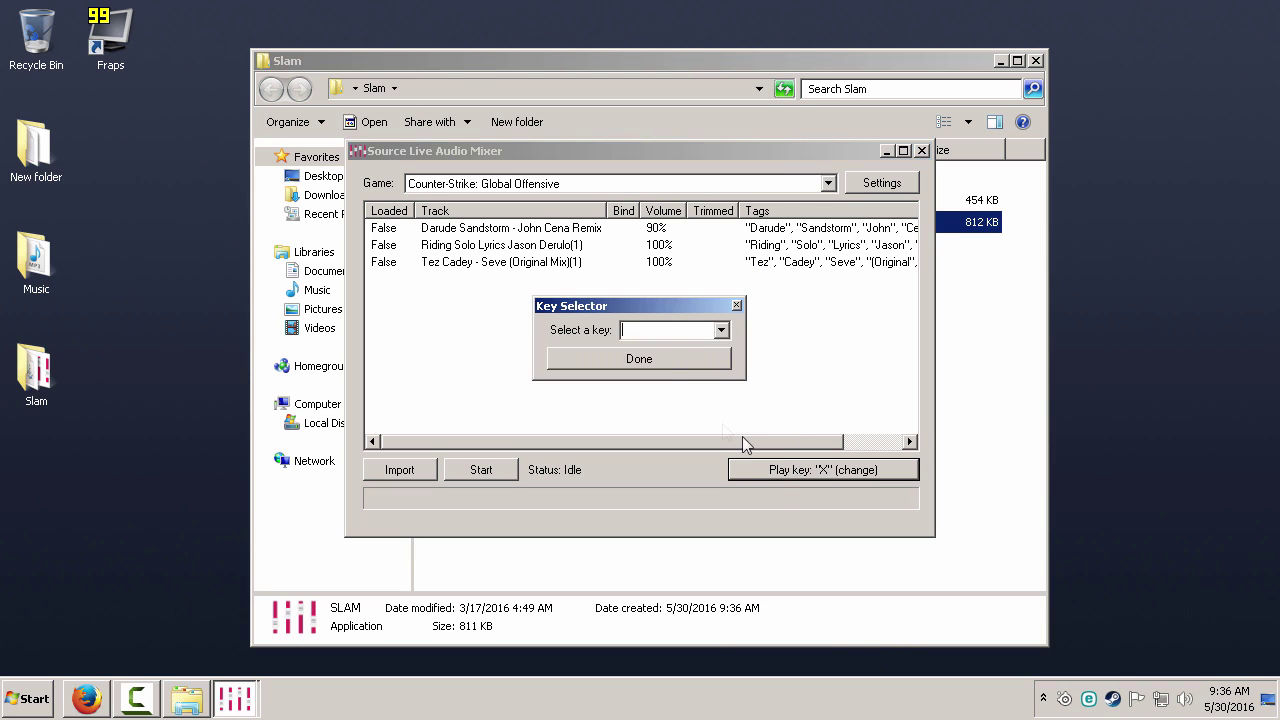
click(721, 331)
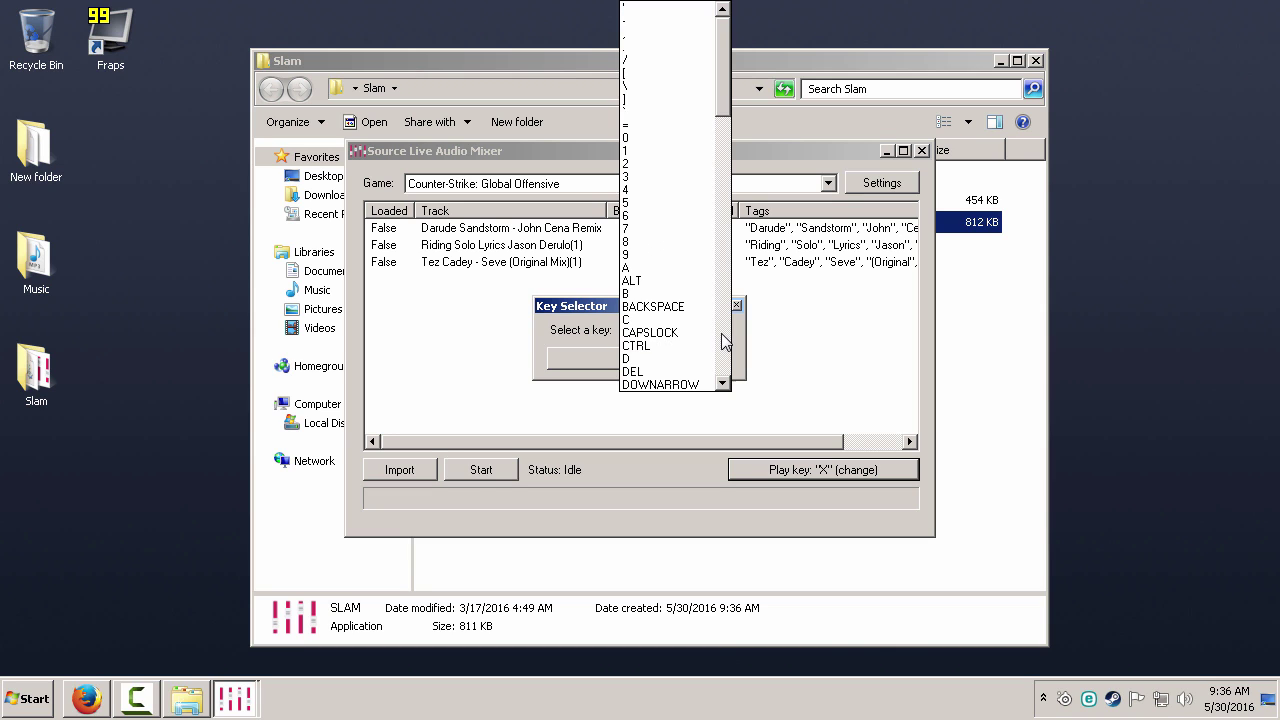
scroll(687, 258, down, 6)
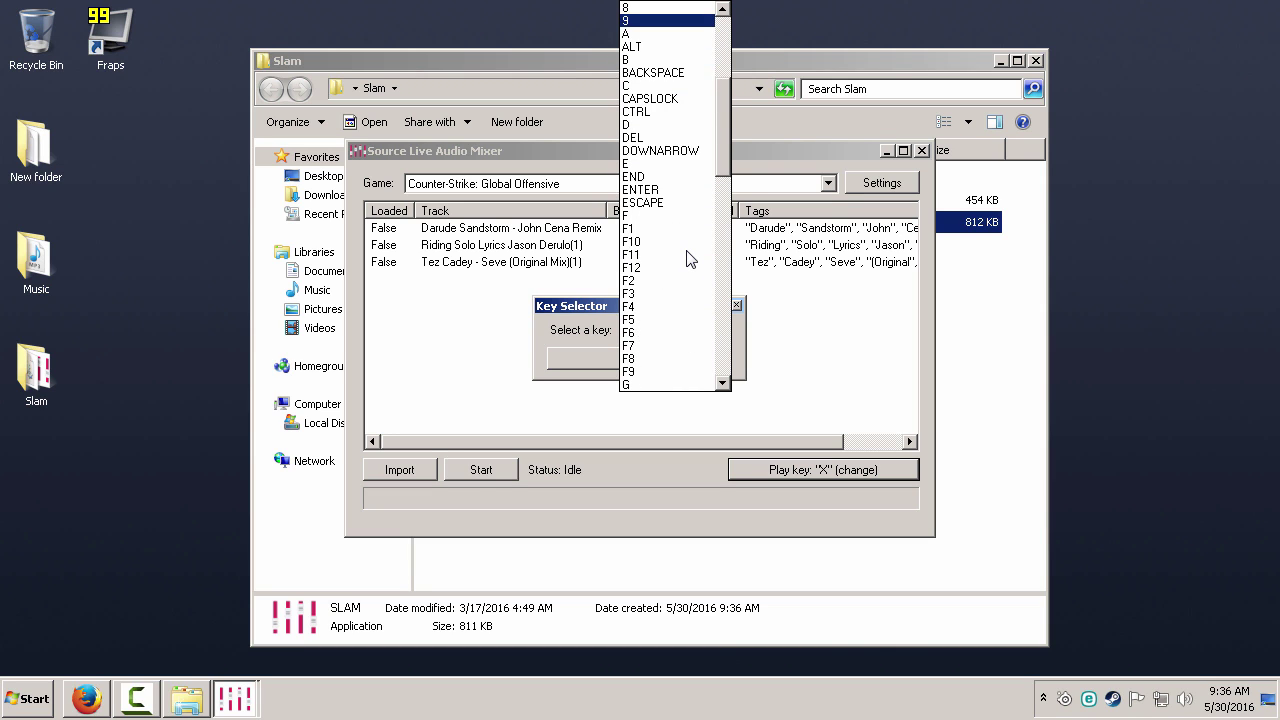
click(662, 190)
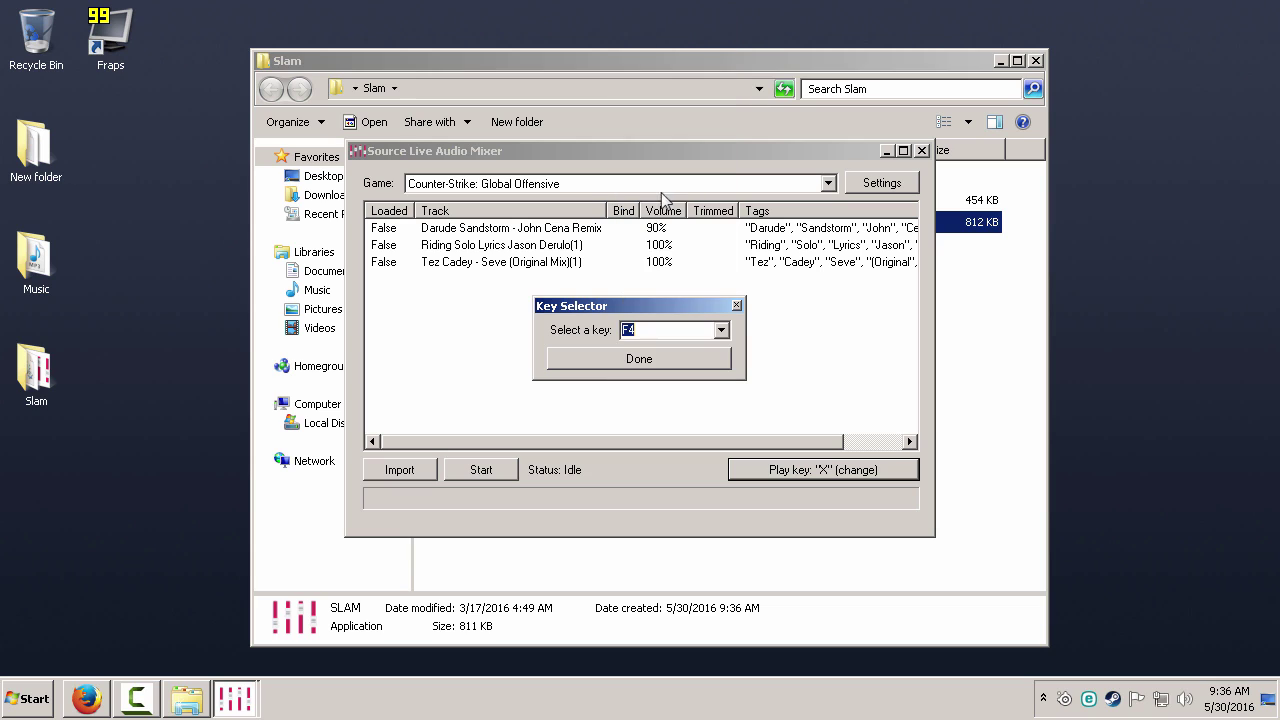
click(642, 358)
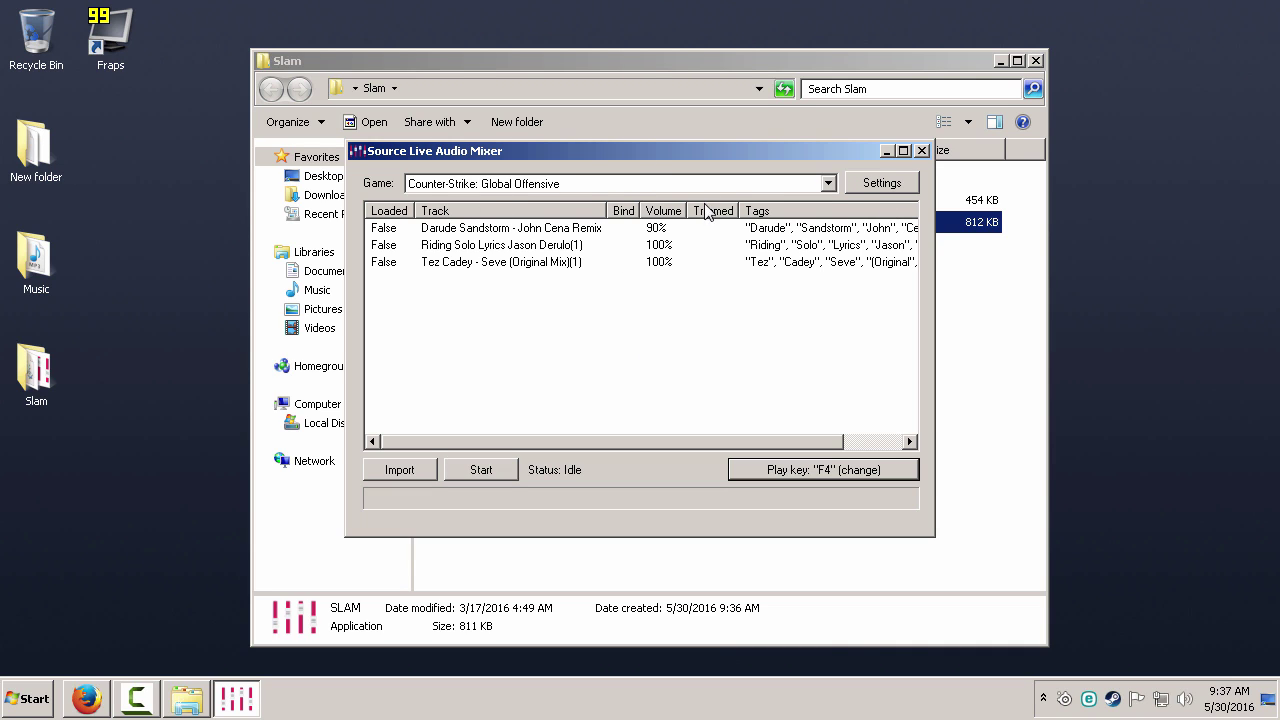
- Start SLAM, acknowledge the exec slam reminder, and close the Slam folder window
click(484, 472)
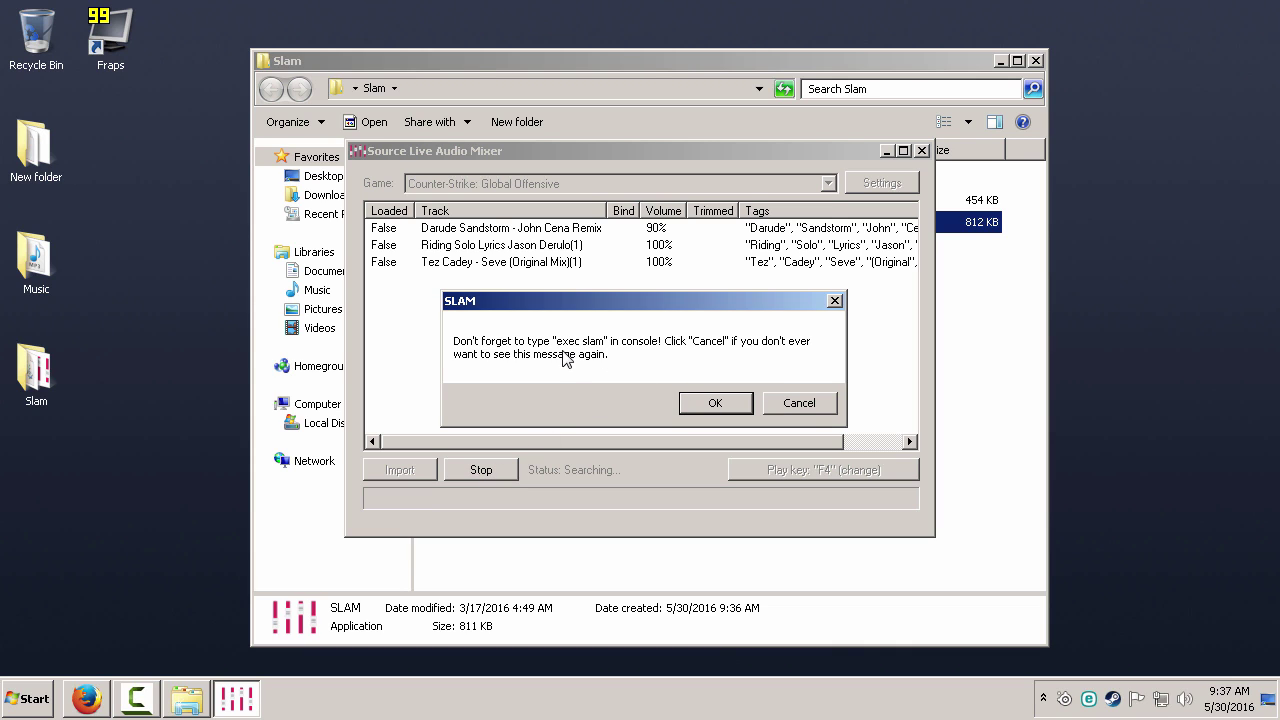
click(709, 412)
click(1036, 62)
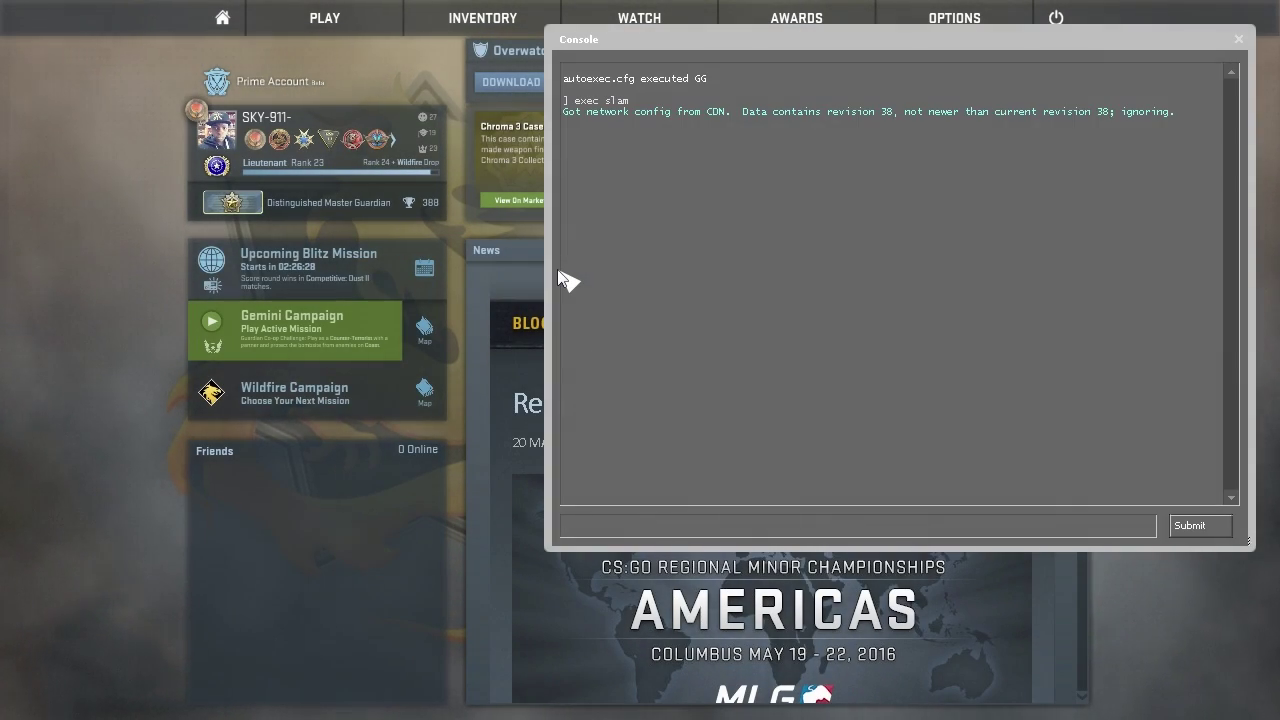
- Run 'exec slam' in the CS:GO console, then close the console
text(exe)
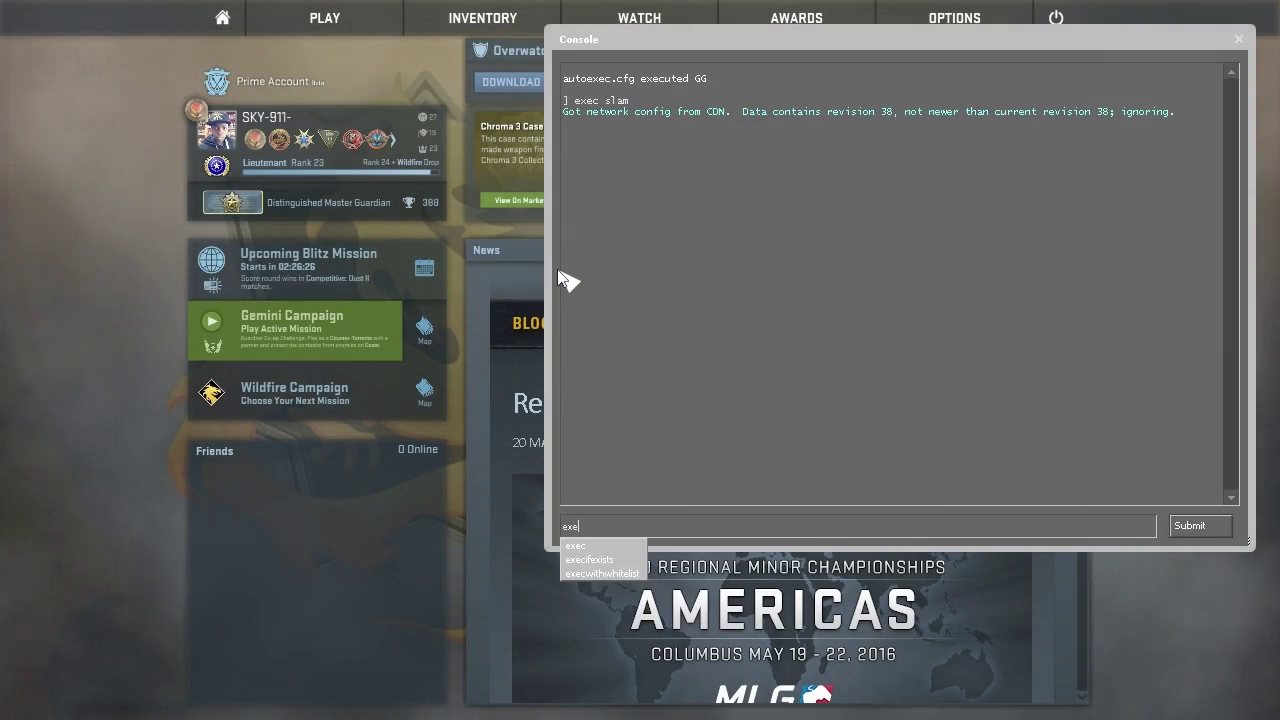
text(c slam)
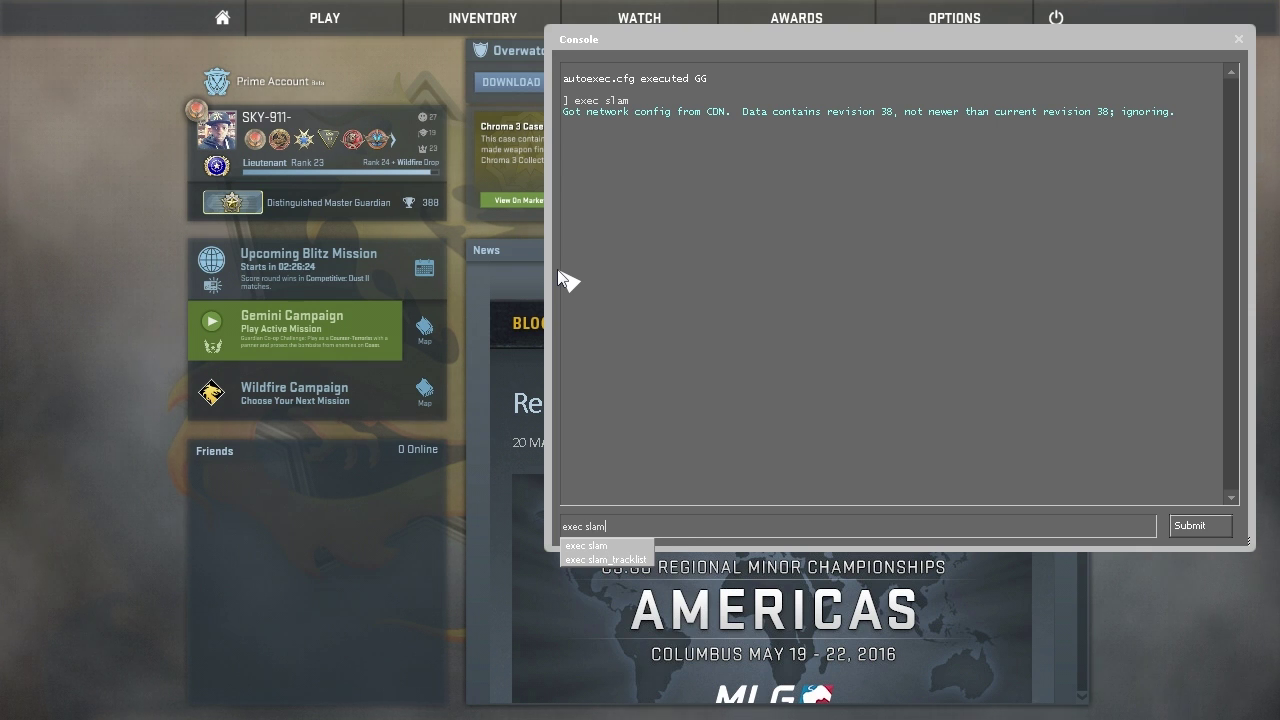
key(Return)
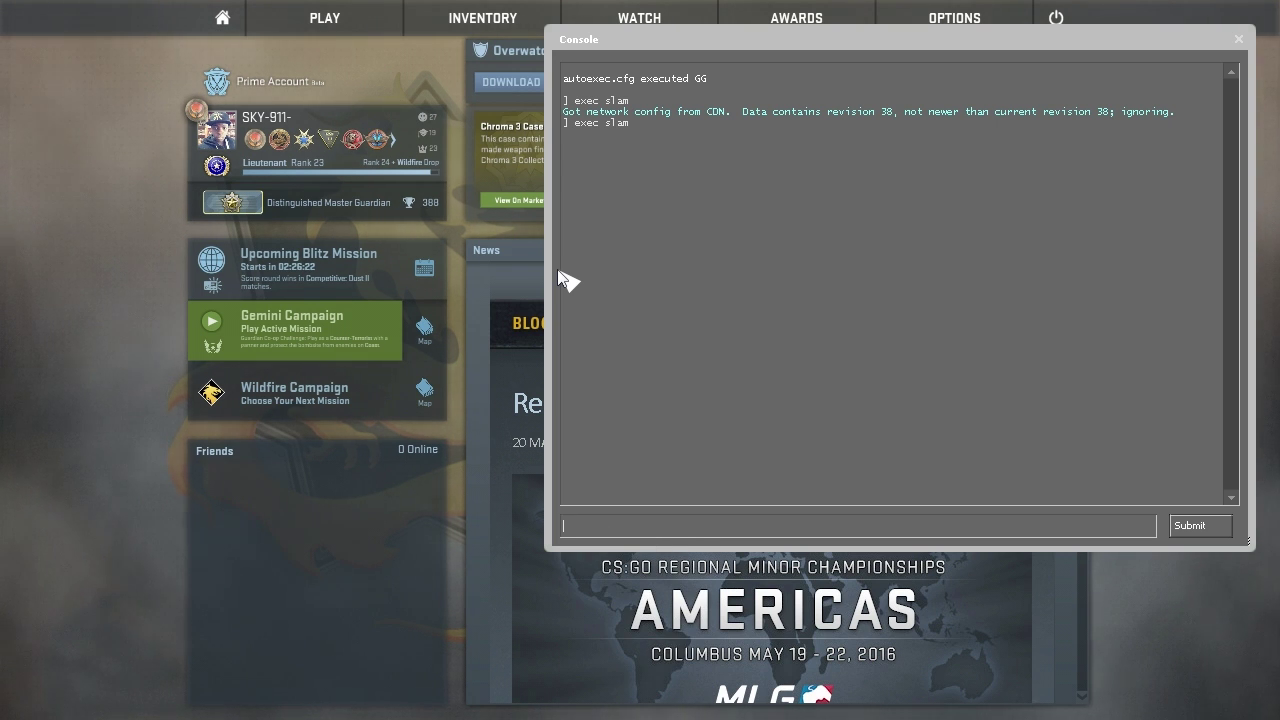
key(grave)
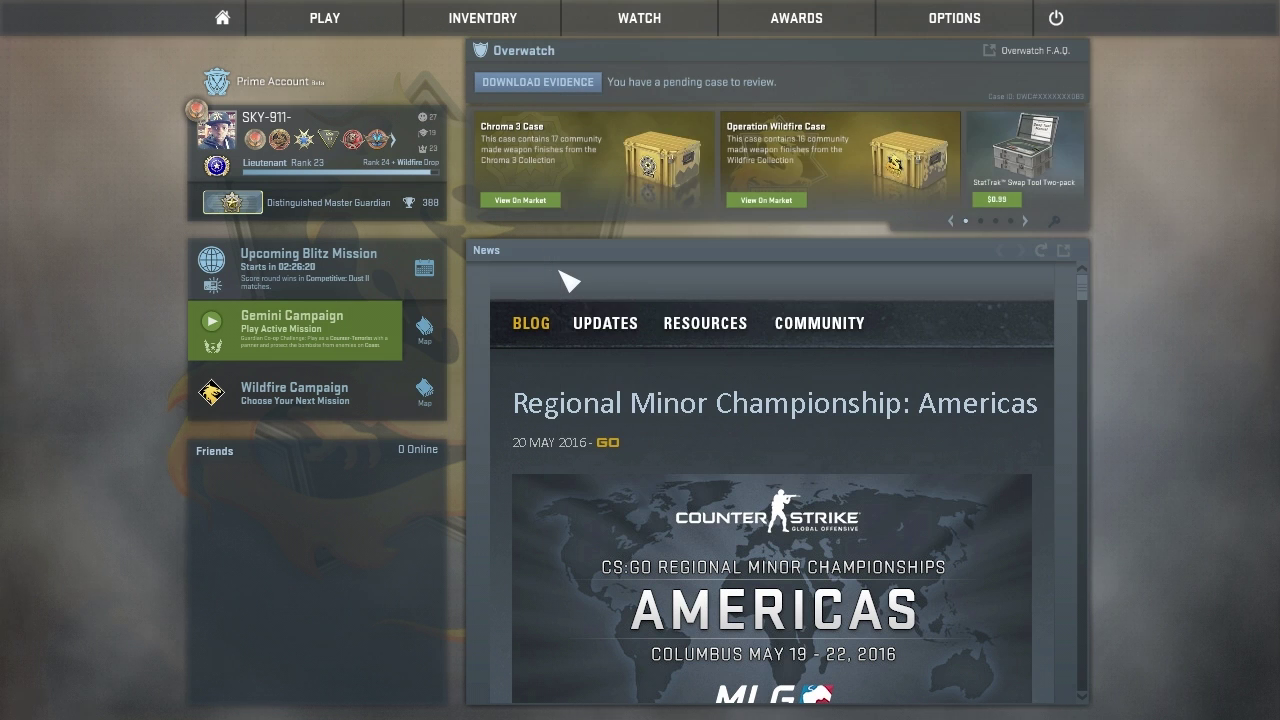
- Join the favorite community AWP server on awp_india_winter_L as a Terrorist
mouse_move(325, 18)
click(340, 120)
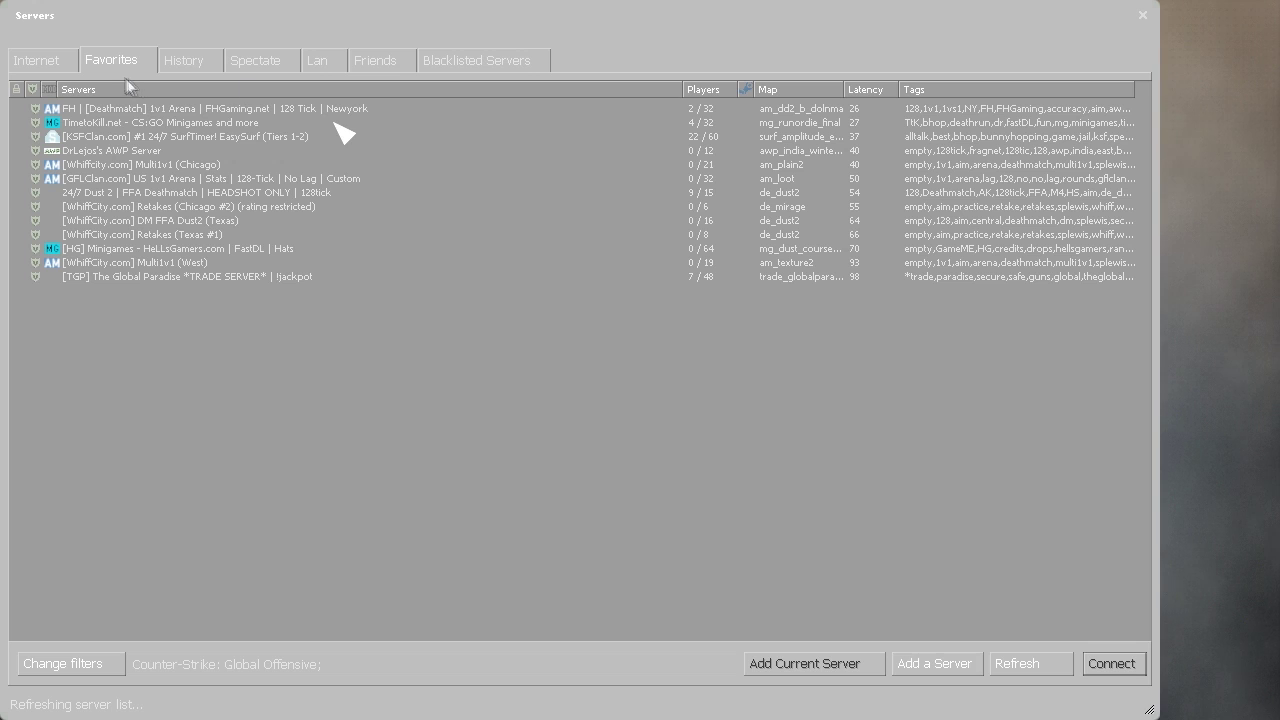
double_click(143, 152)
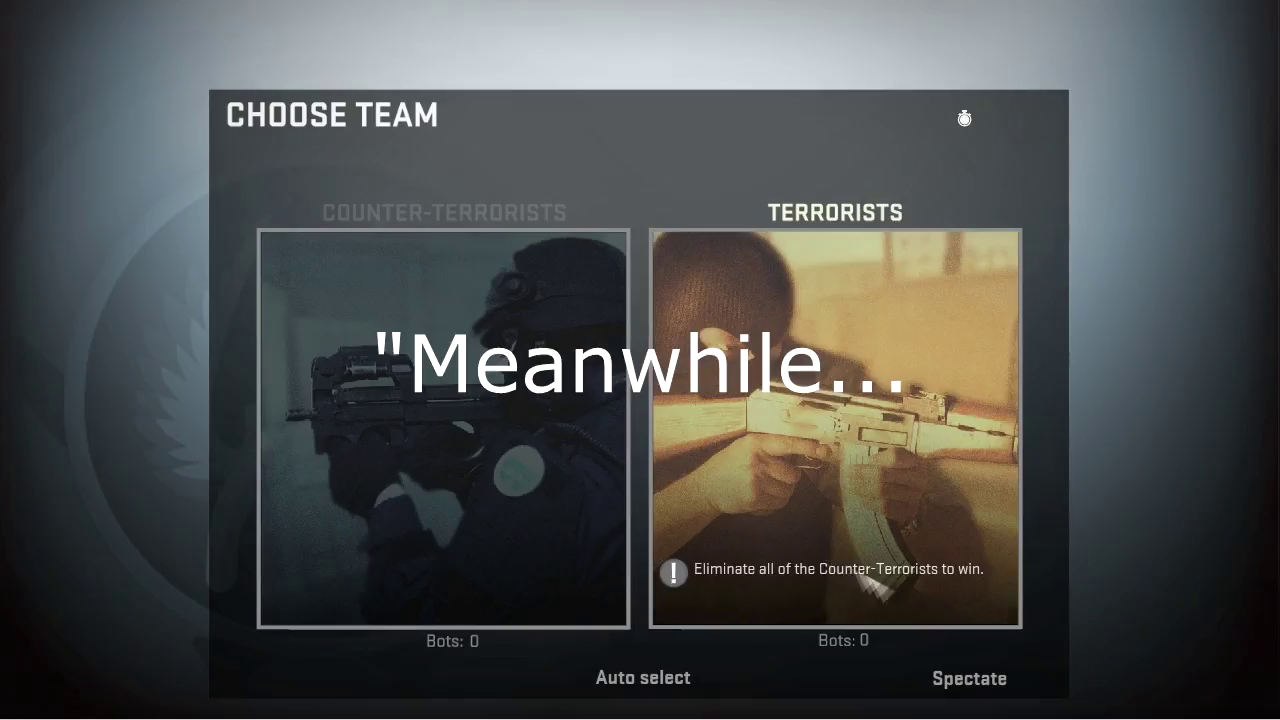
key(3)
key(Tab)
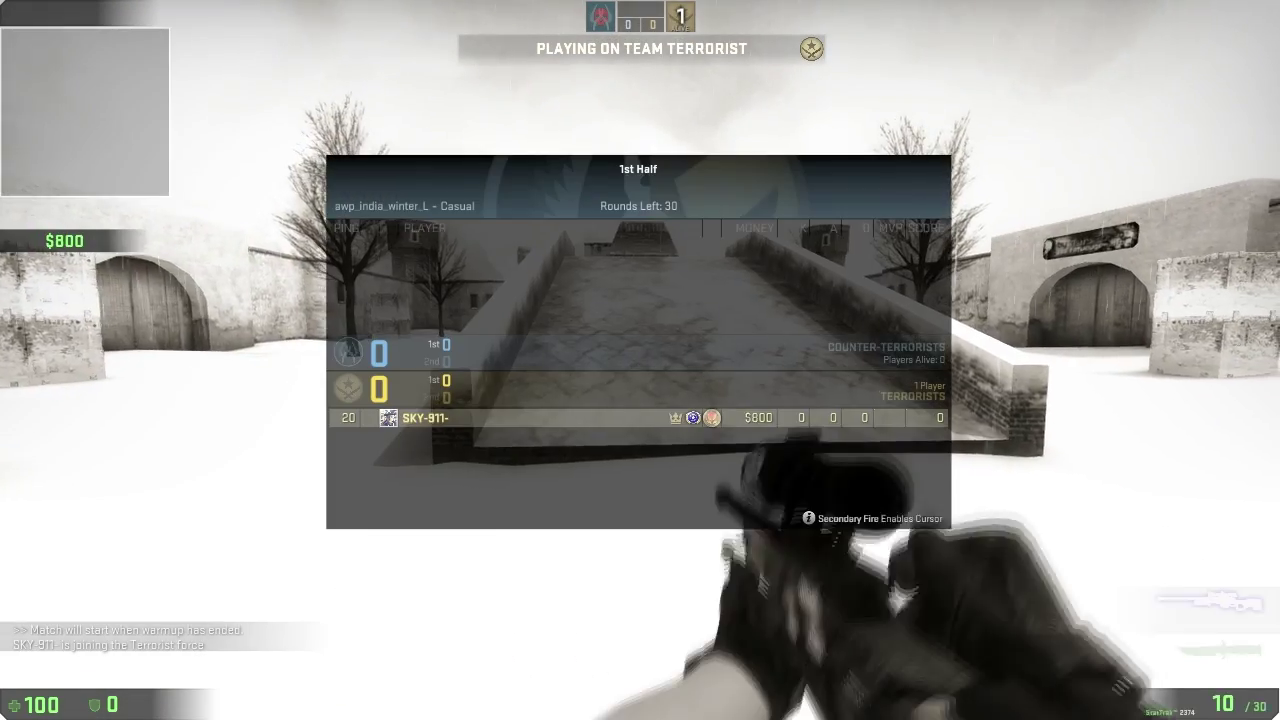
key(f)
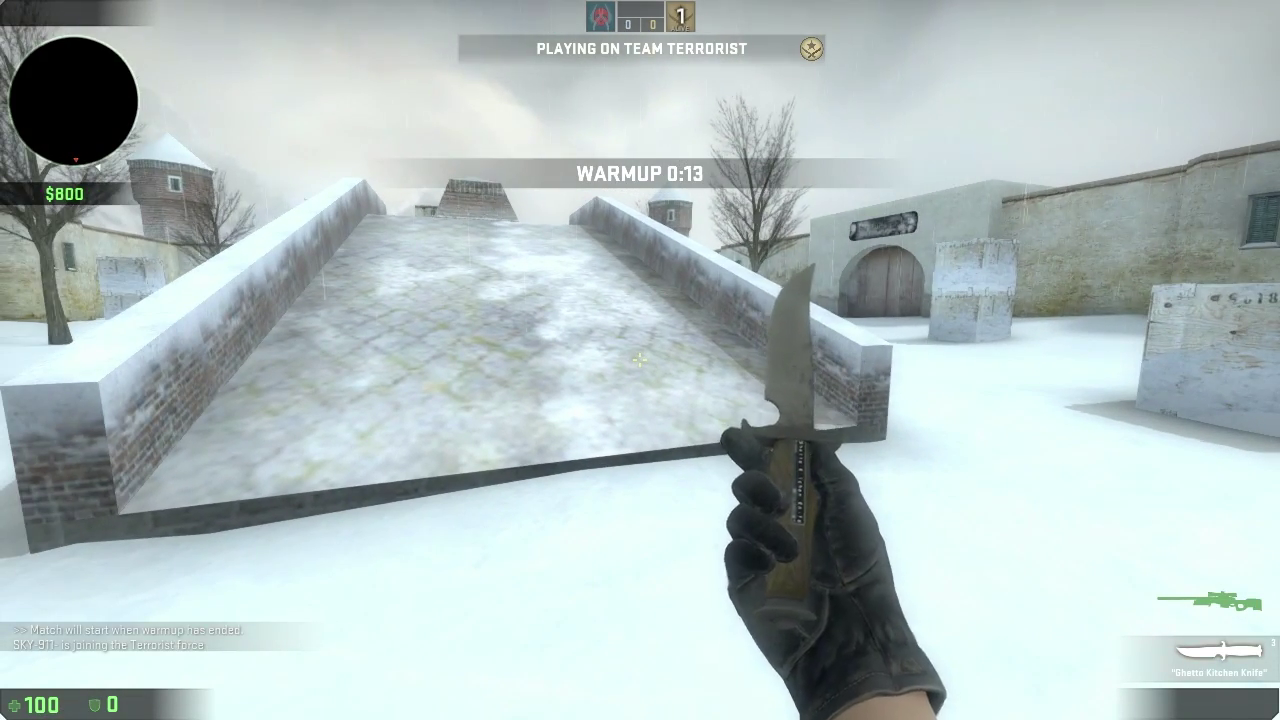
- List SLAM's three tracks by running exec slam_tracklist in the console
key(grave)
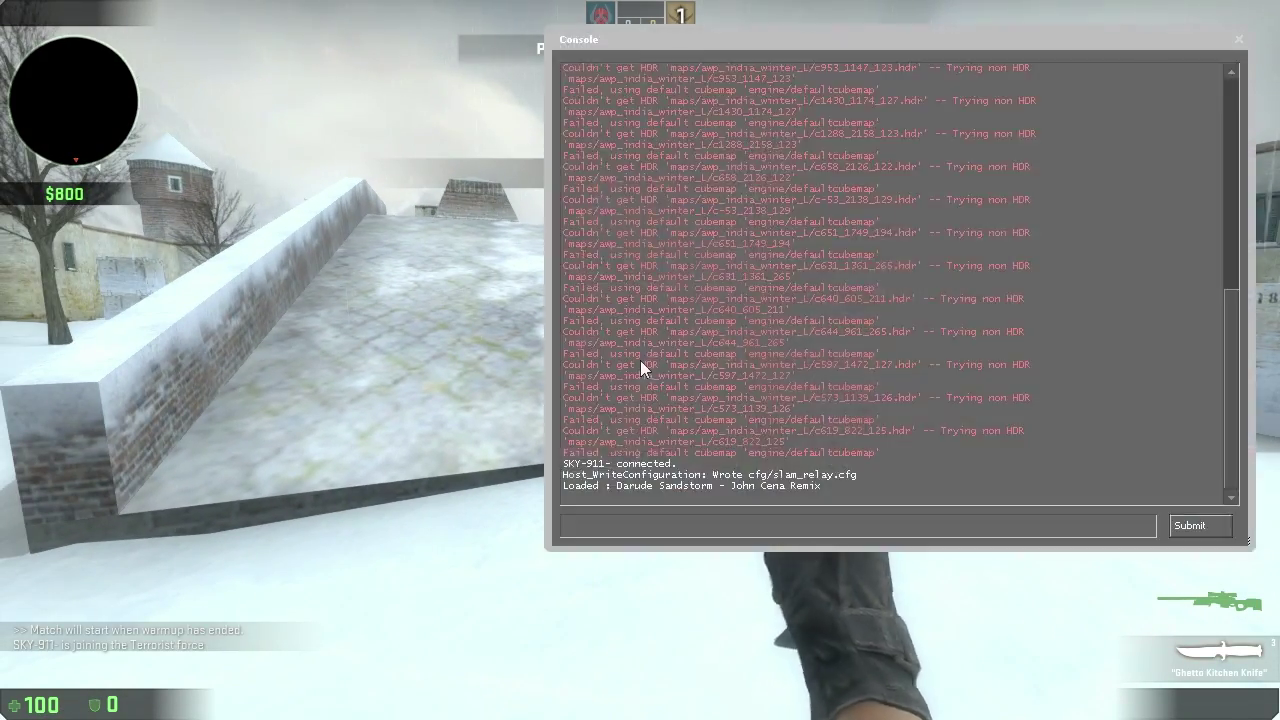
text(exec slam)
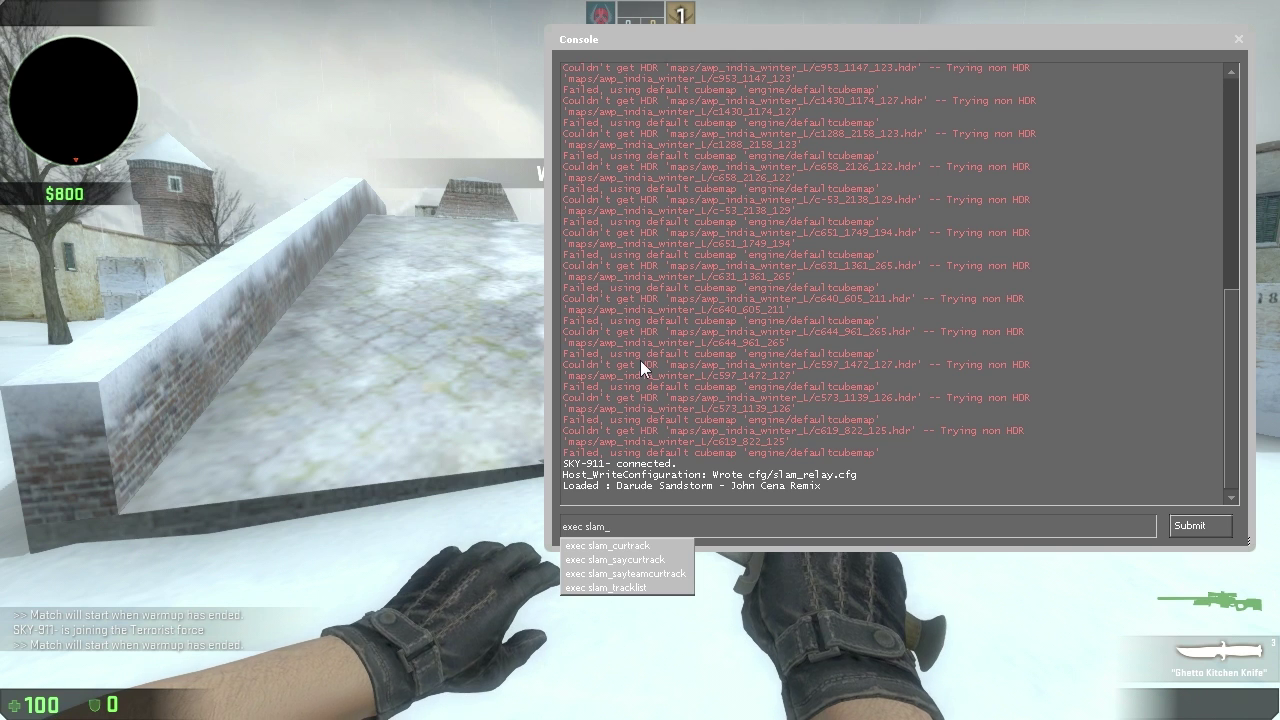
text(_)
key(BackSpace)
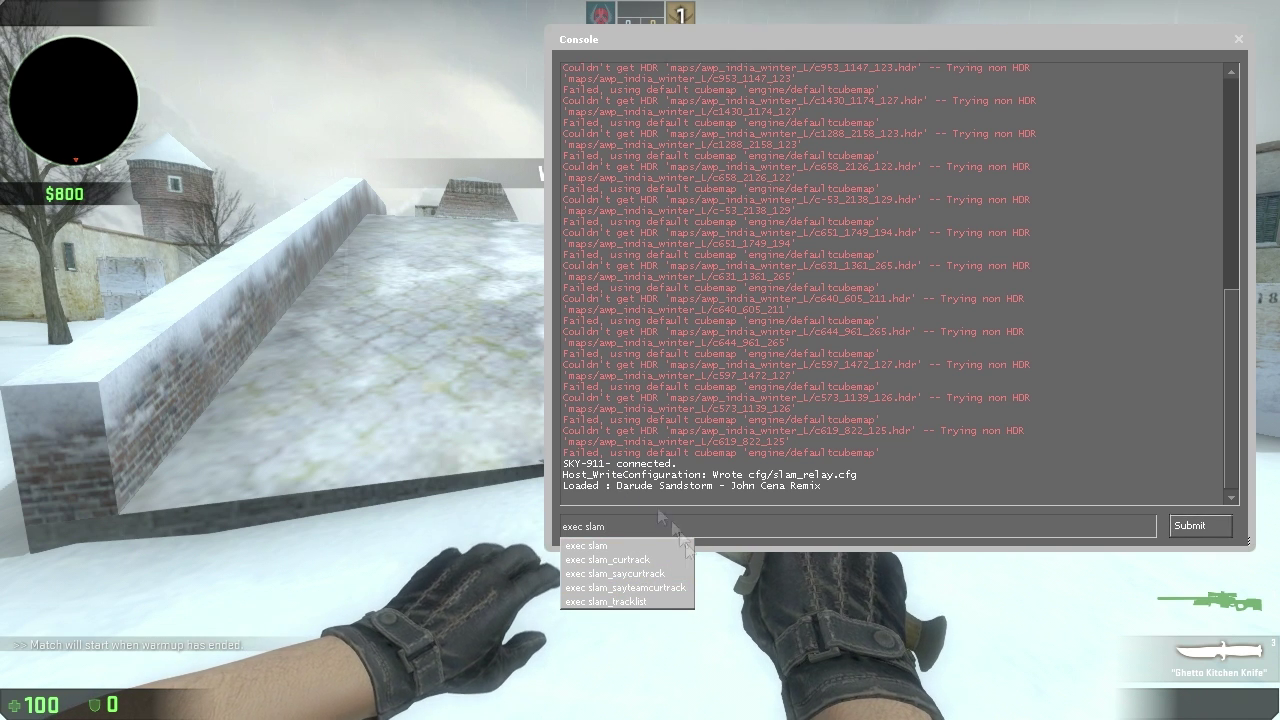
click(672, 600)
key(Return)
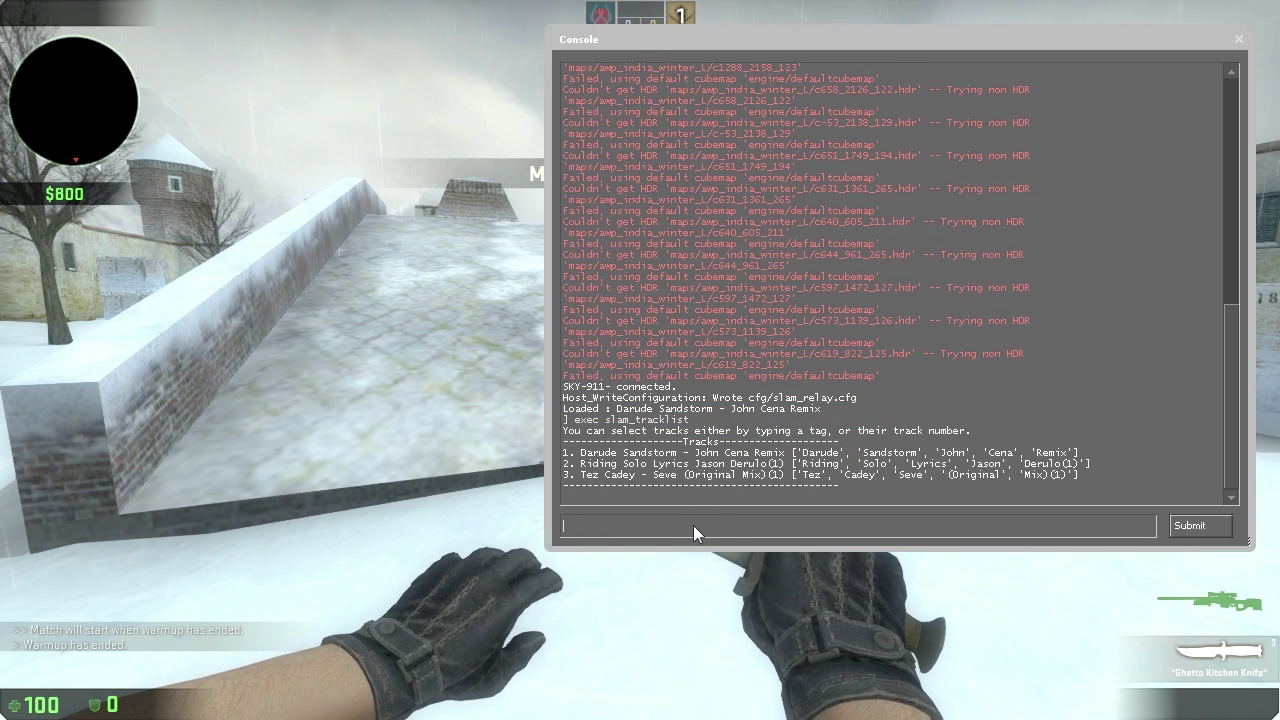
- Load track 2, Riding Solo, close the console and switch to the knife
text(2)
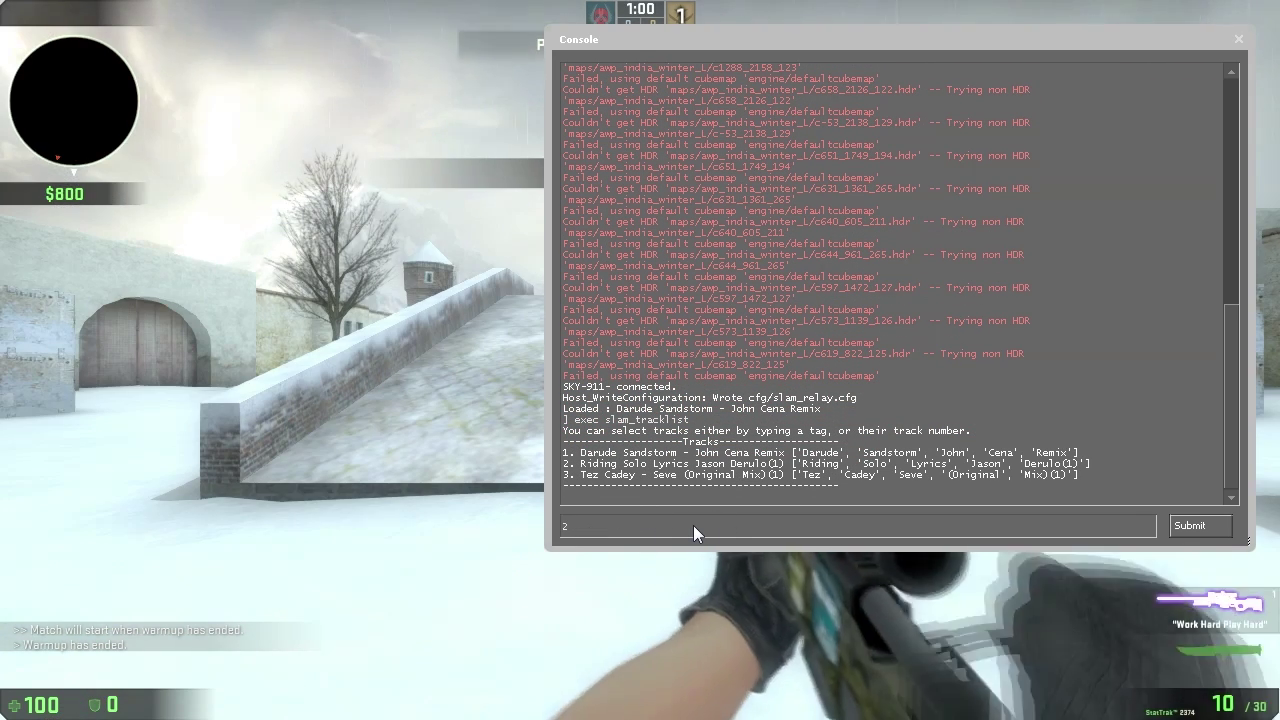
key(Return)
key(grave)
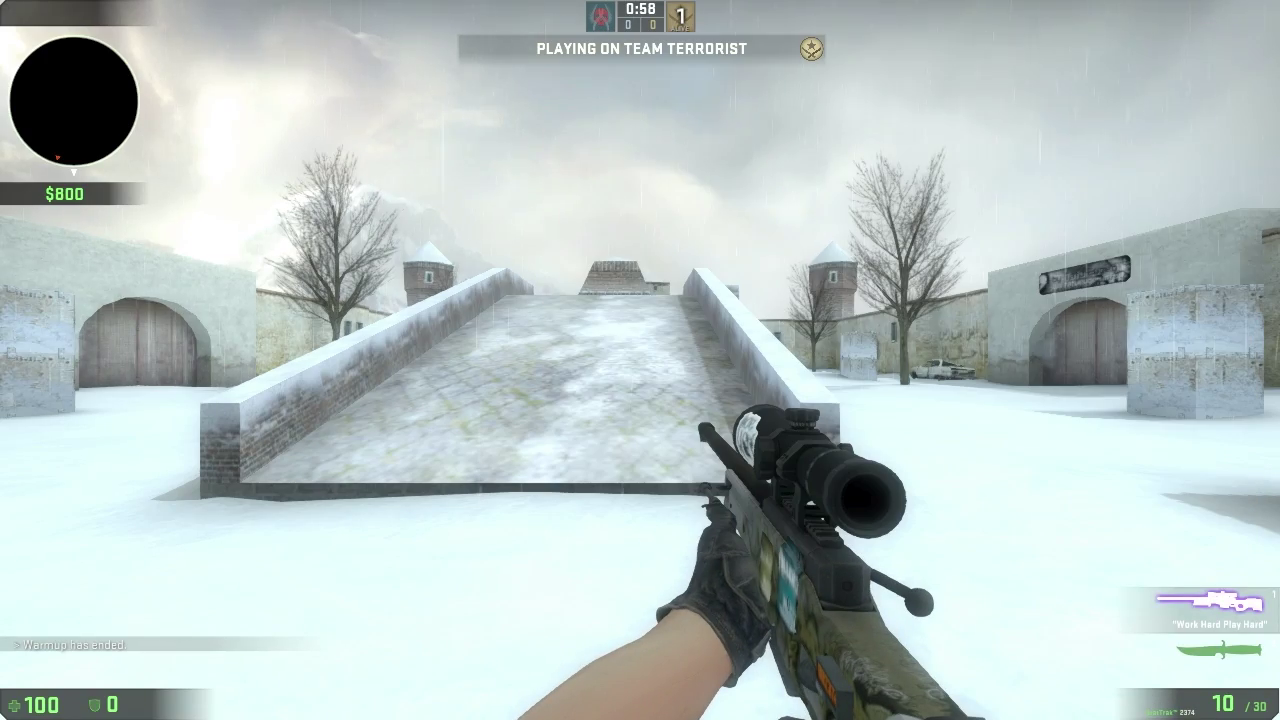
key(3)
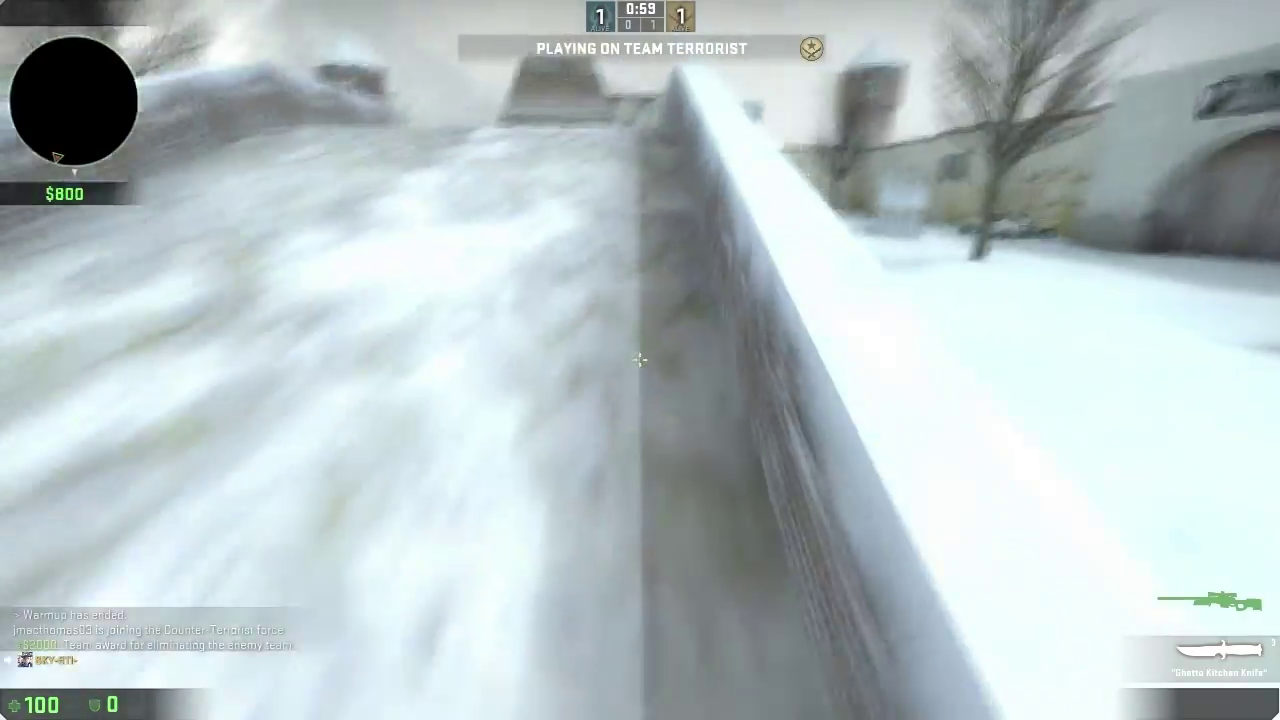
- Scope in with the AWP and shoot the enemy, switching between knife and AWP
key(1)
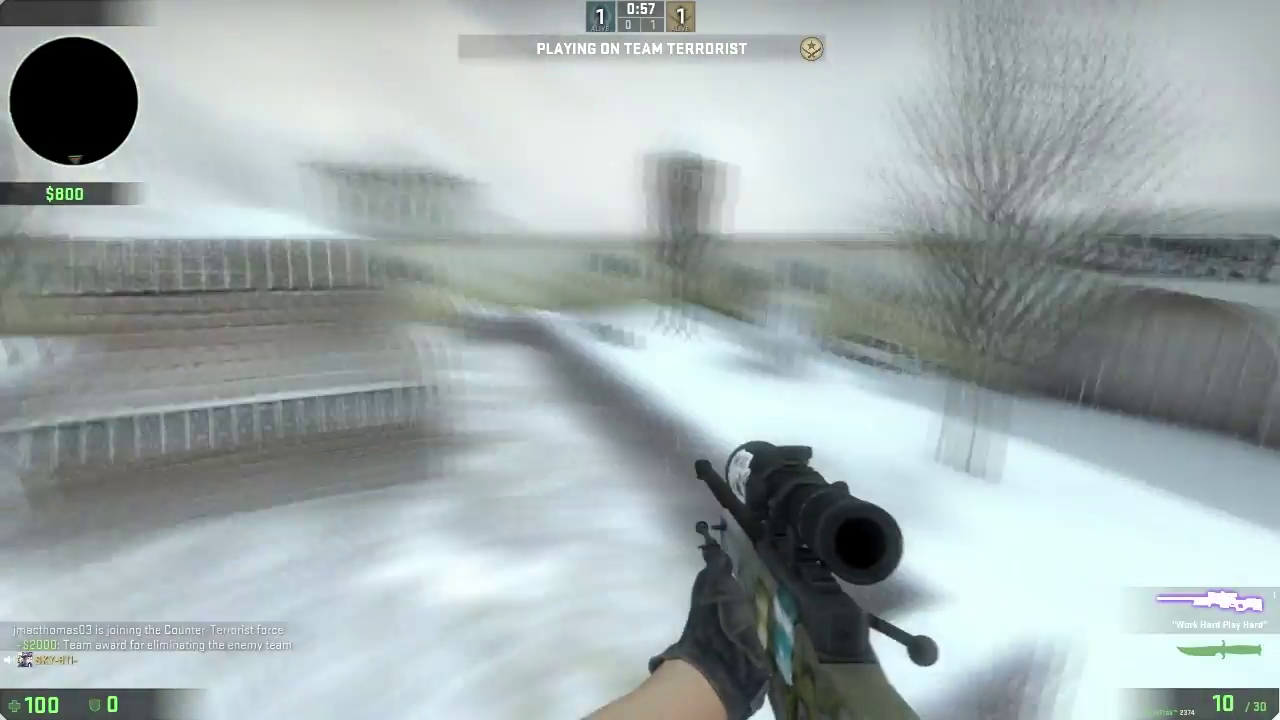
right_click(640, 360)
click(640, 360)
key(3)
key(1)
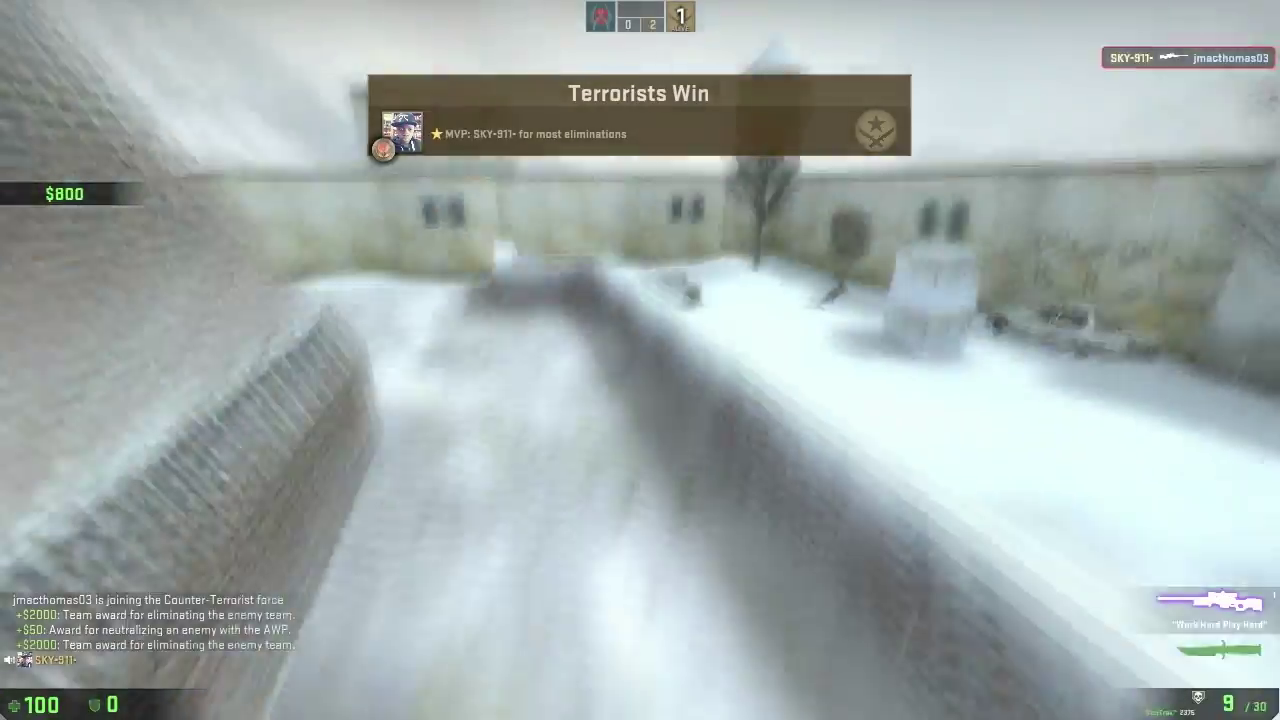
key(3)
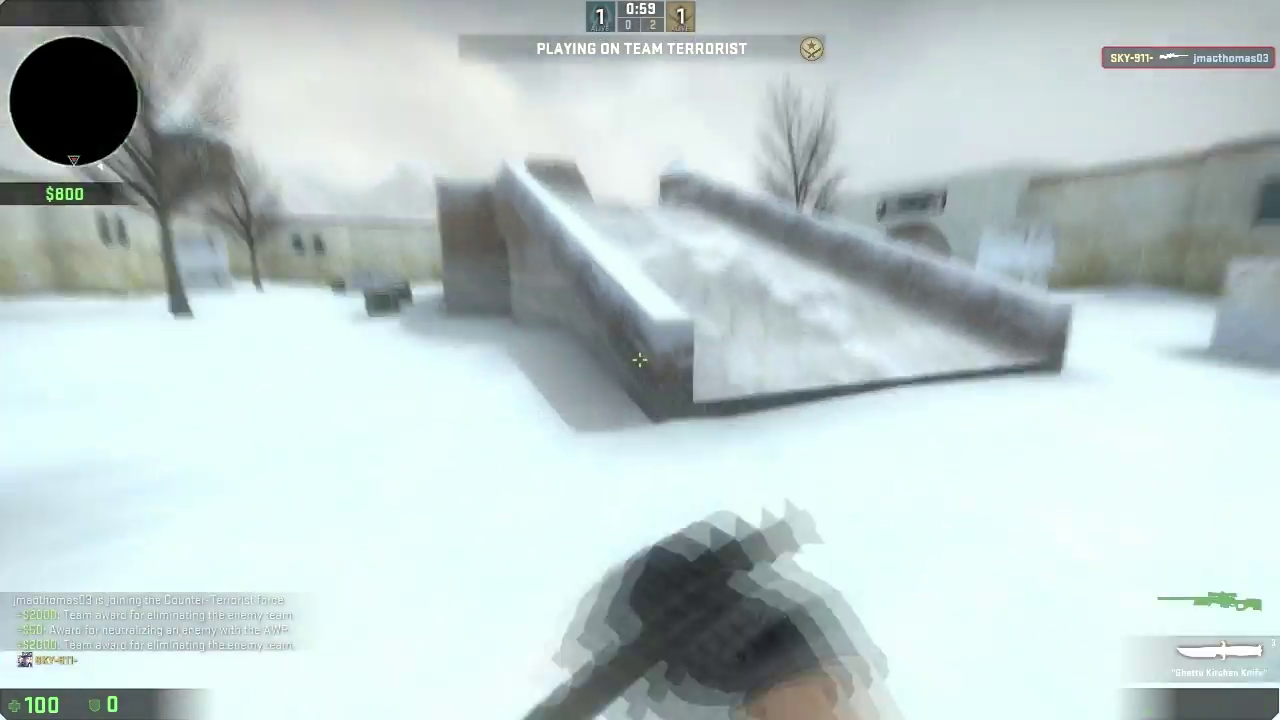
key(1)
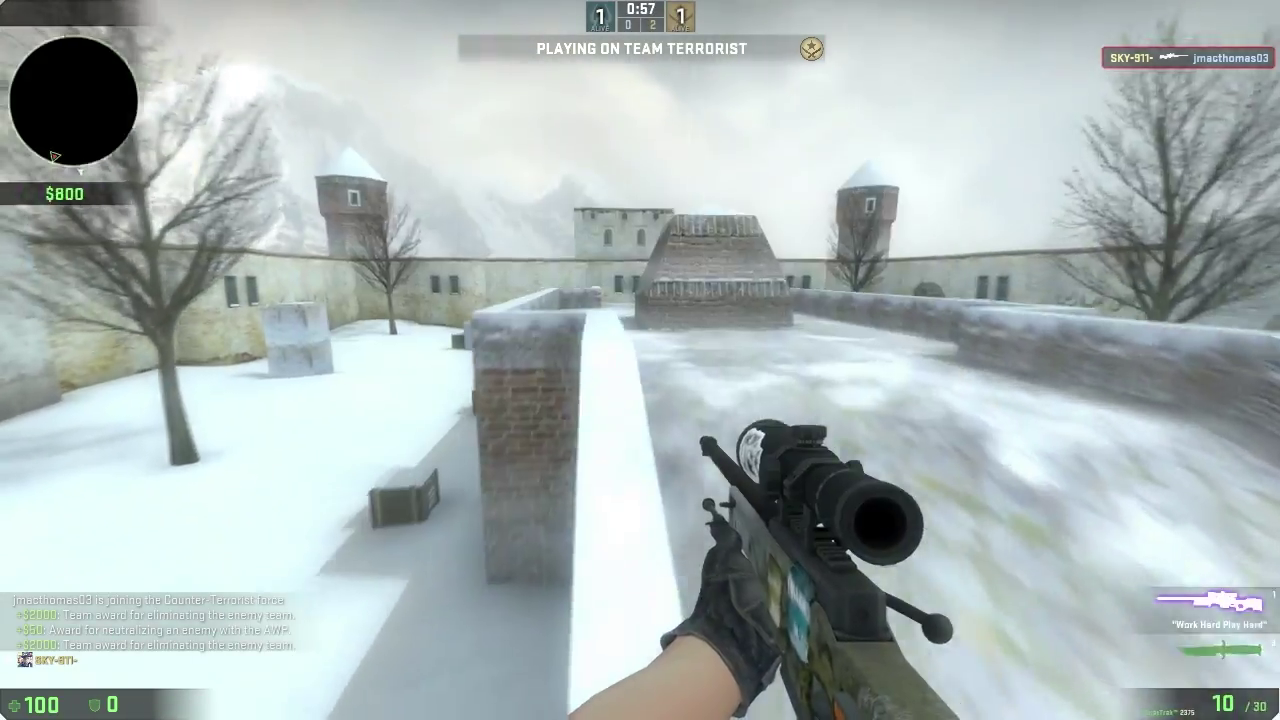